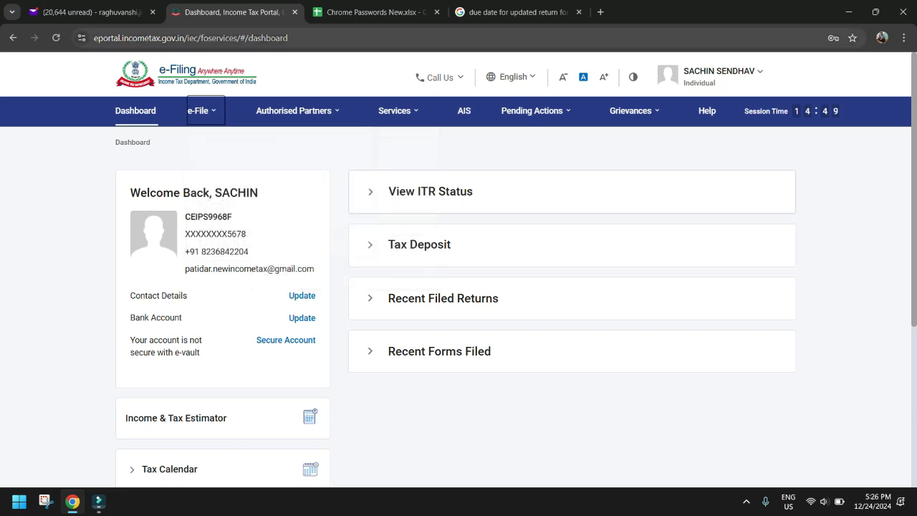
Start filing an income tax return and select assessment year 2023-24
mouse_move(201, 111)
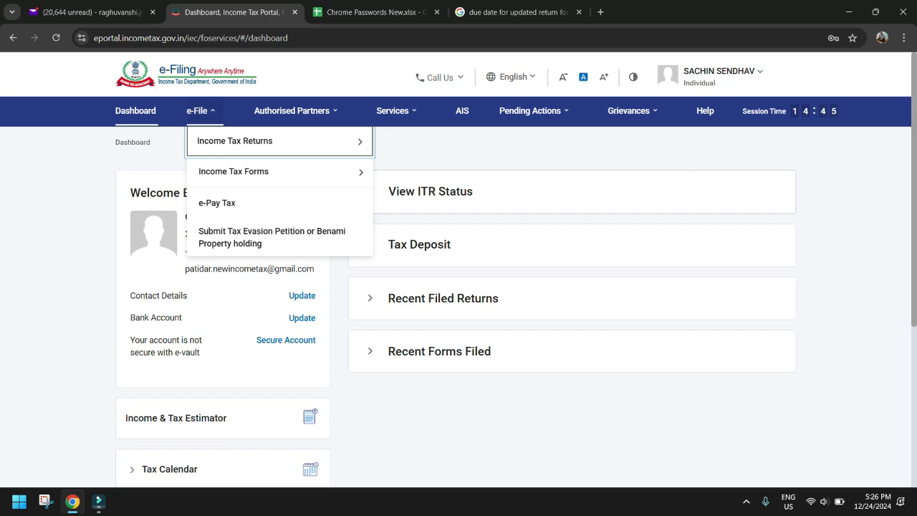
mouse_move(236, 141)
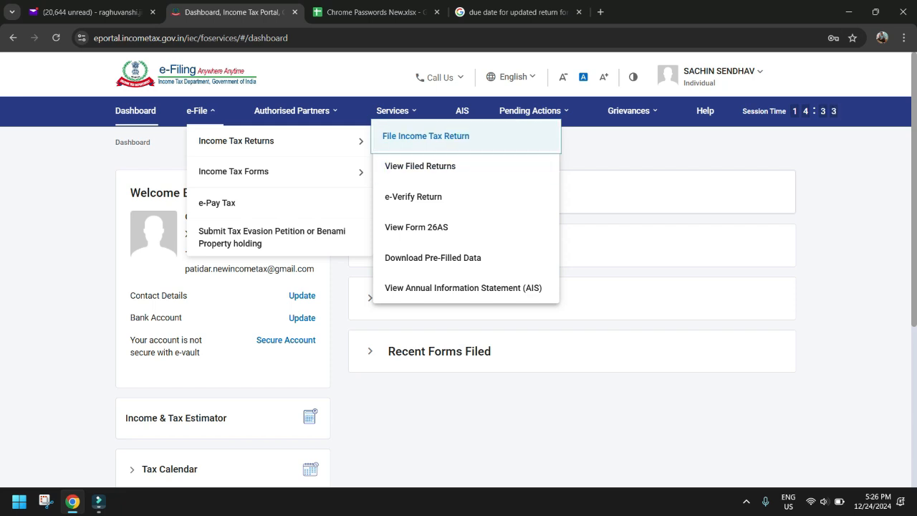
key(Return)
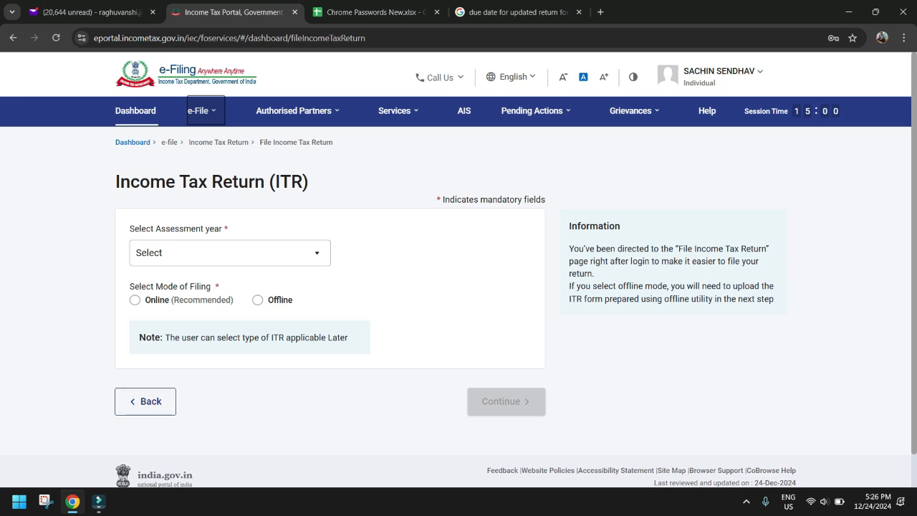
click(230, 253)
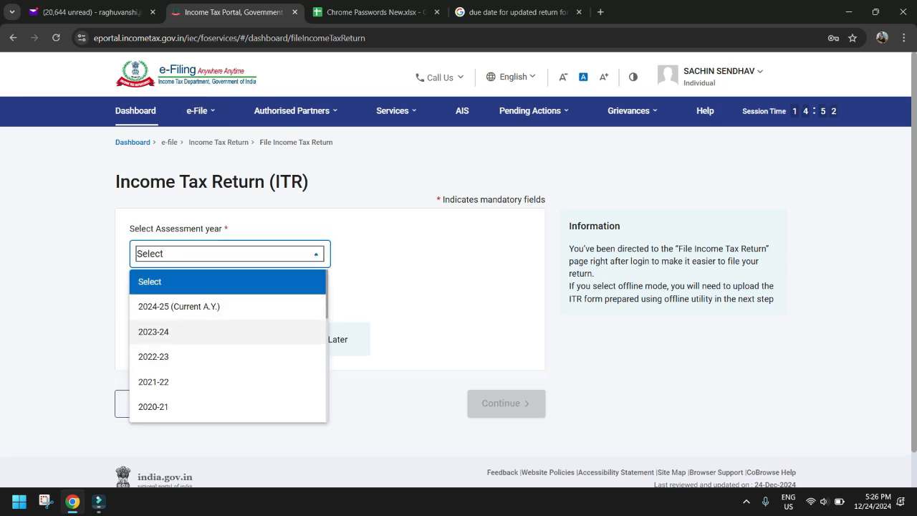
click(226, 332)
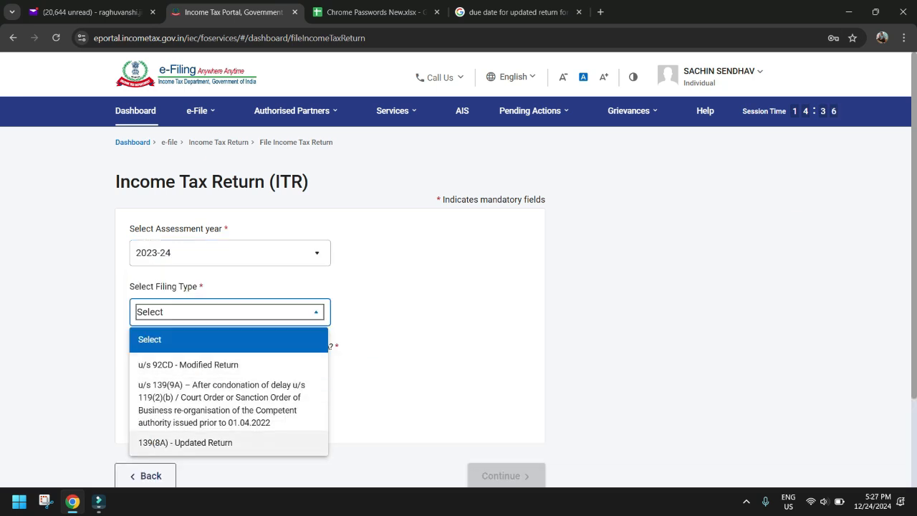
Set the filing type to 139(8A) - Updated Return, answer No to the audit question, and select ITR-4 as the ITR type
click(185, 442)
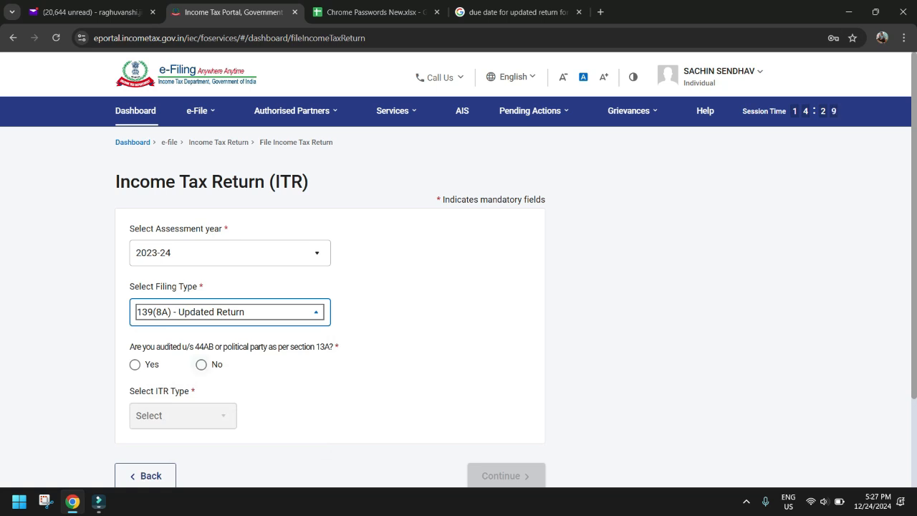
click(201, 364)
click(183, 414)
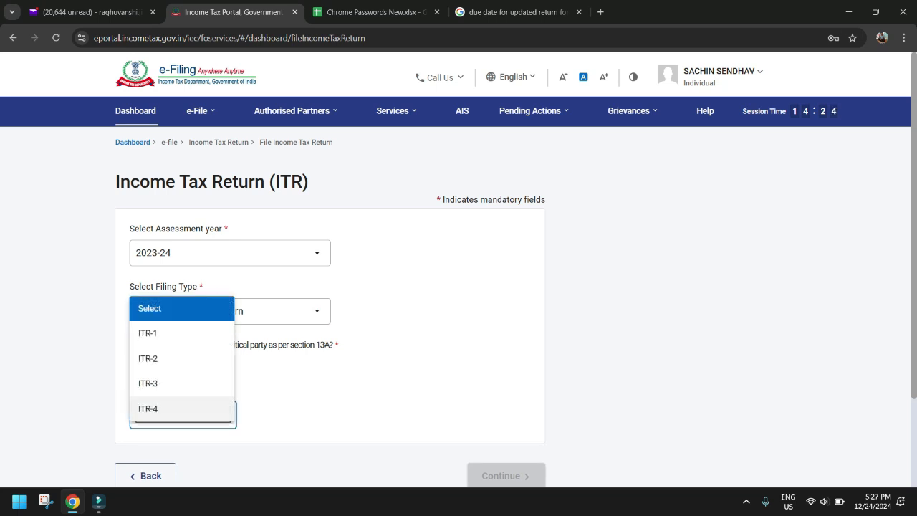
click(183, 413)
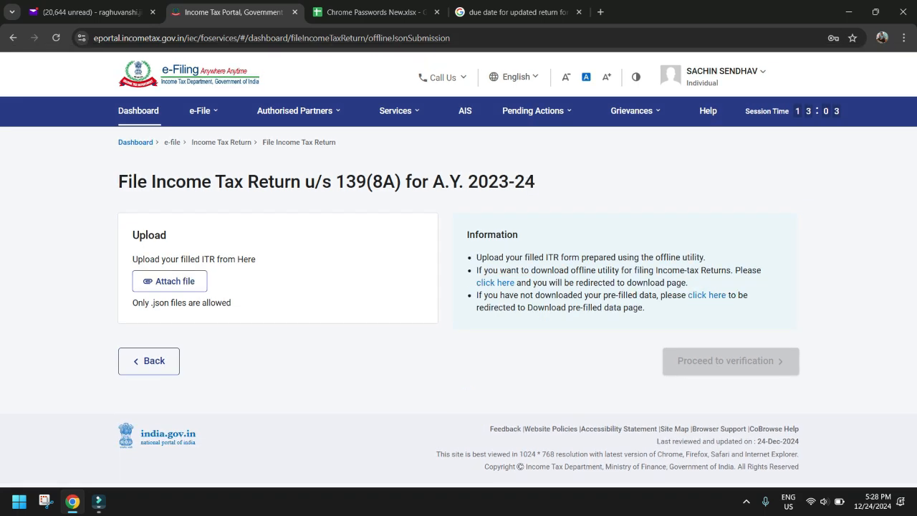
Open the offline utility download page for income tax returns and set its assessment year to 2023-24
click(495, 283)
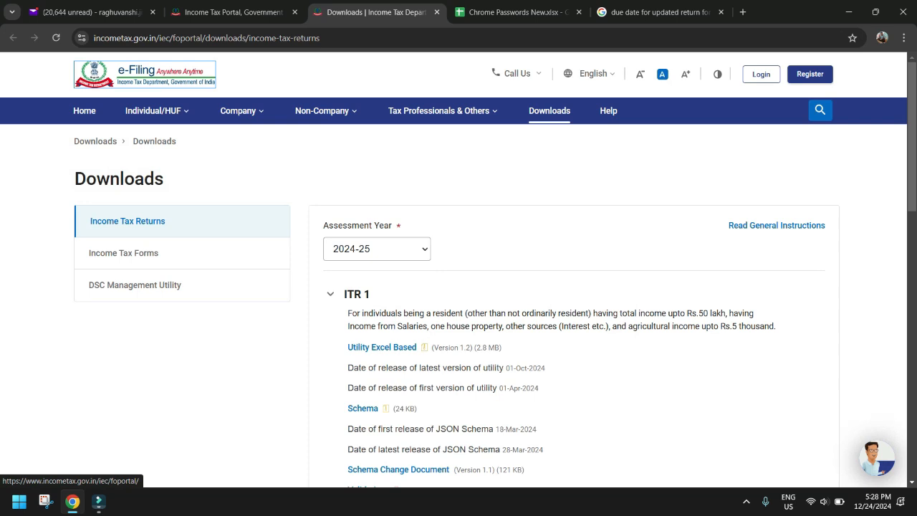
click(376, 249)
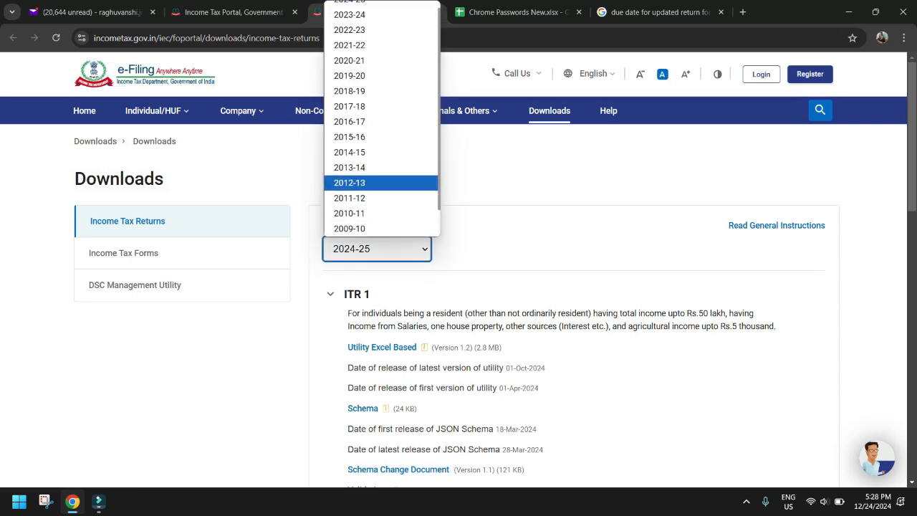
click(350, 15)
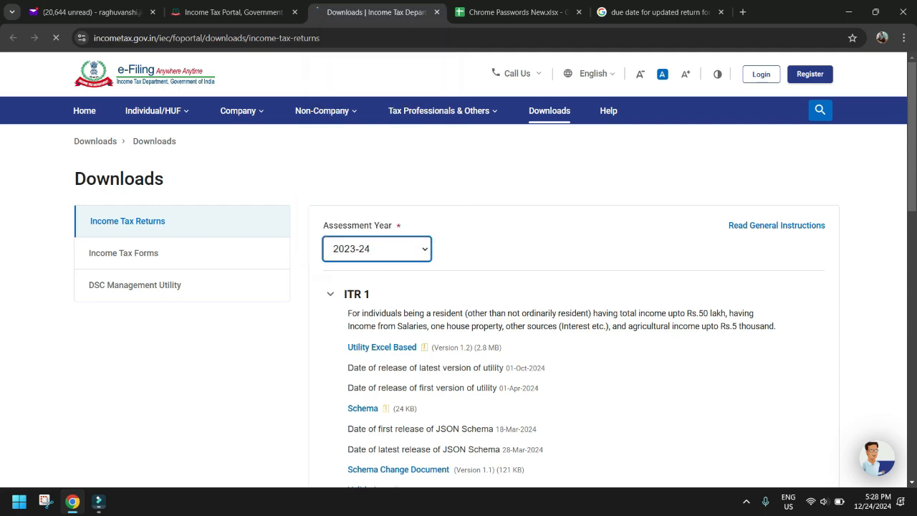
scroll(458, 287, down, 5)
scroll(459, 287, down, 2)
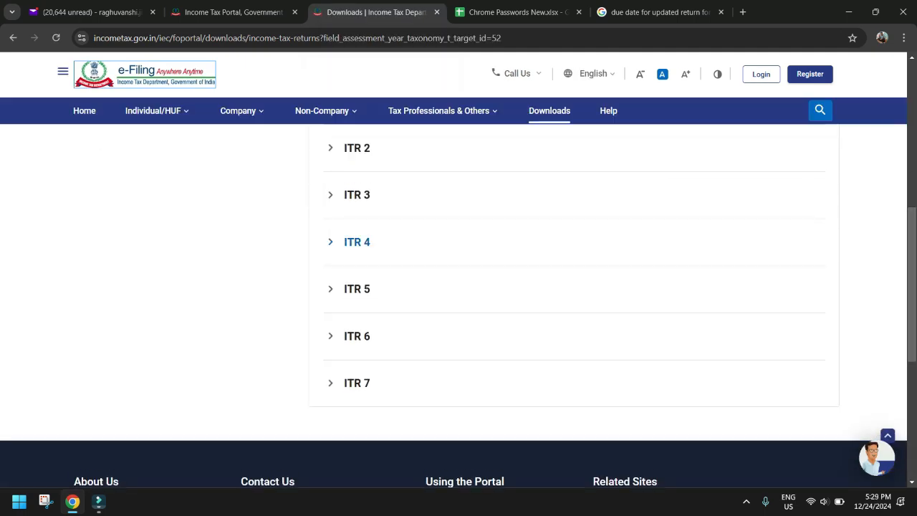
Download the Excel-based utility for ITR 4 and save it as ITR 4_AY 2023-24_V1.4.zip in the Desktop's return folder
click(356, 241)
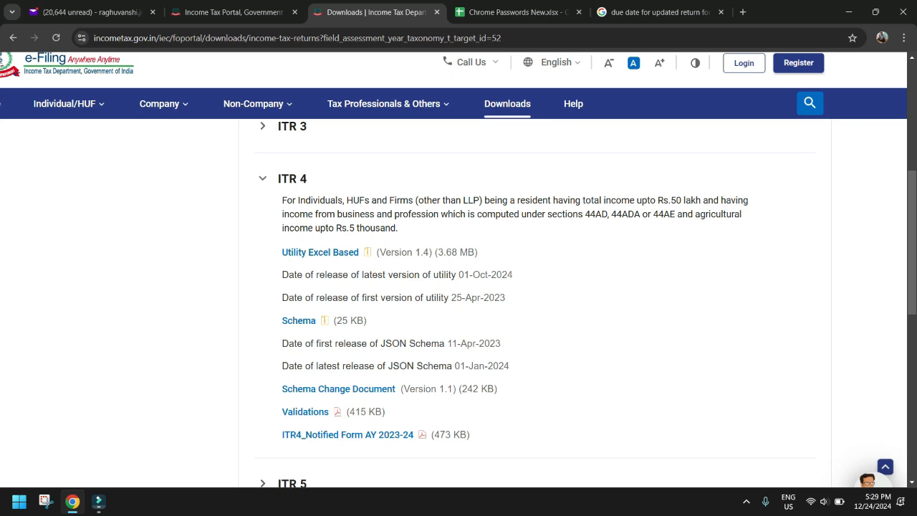
click(321, 252)
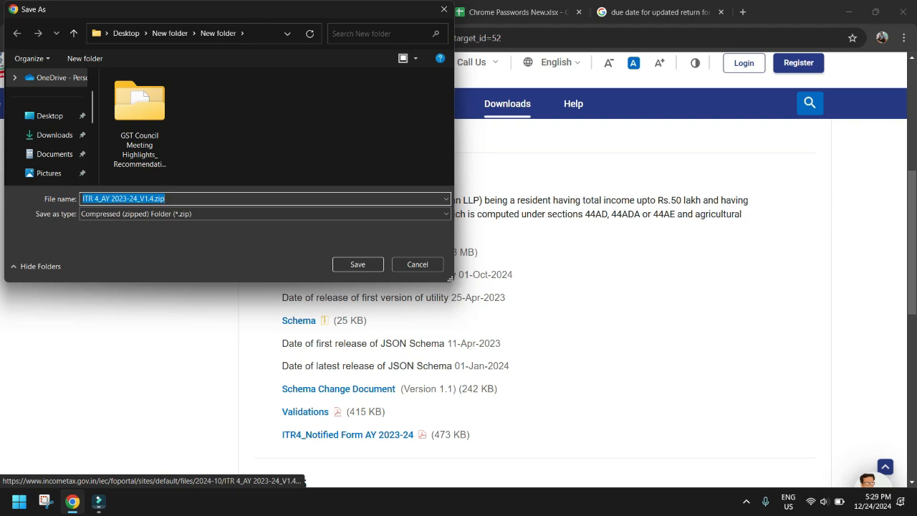
click(50, 116)
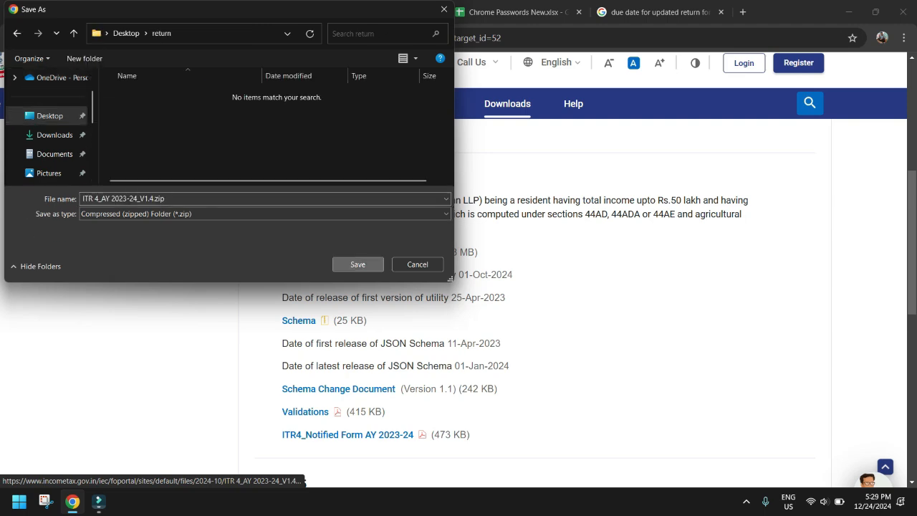
click(358, 264)
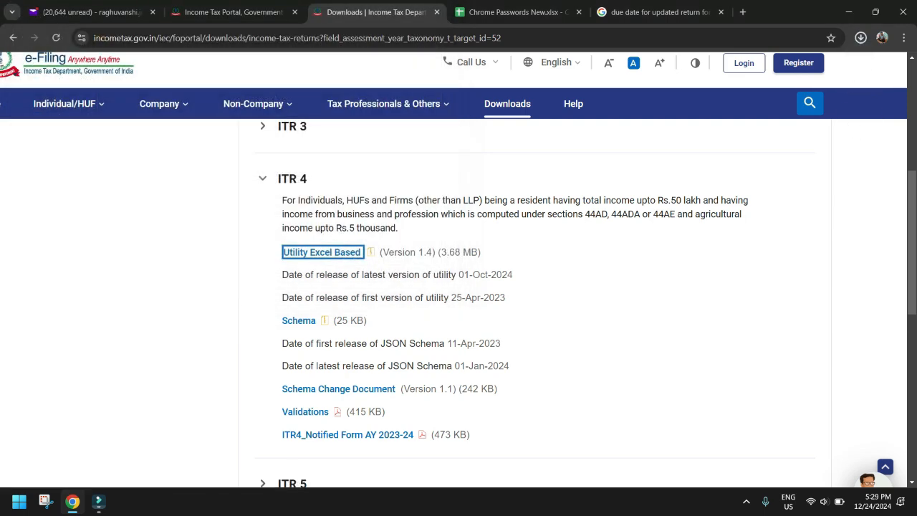
Return to the e-Filing upload page and download the pre-filled data for assessment year 2023-24
click(233, 12)
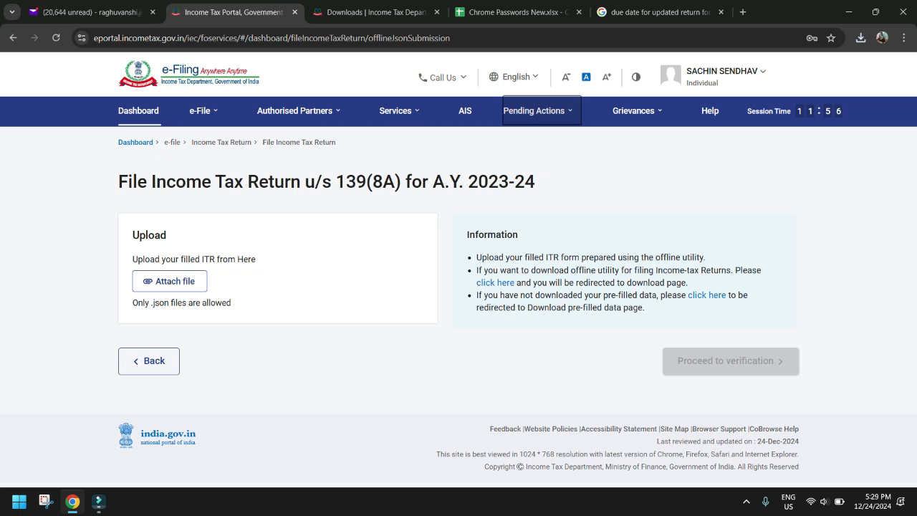
click(708, 295)
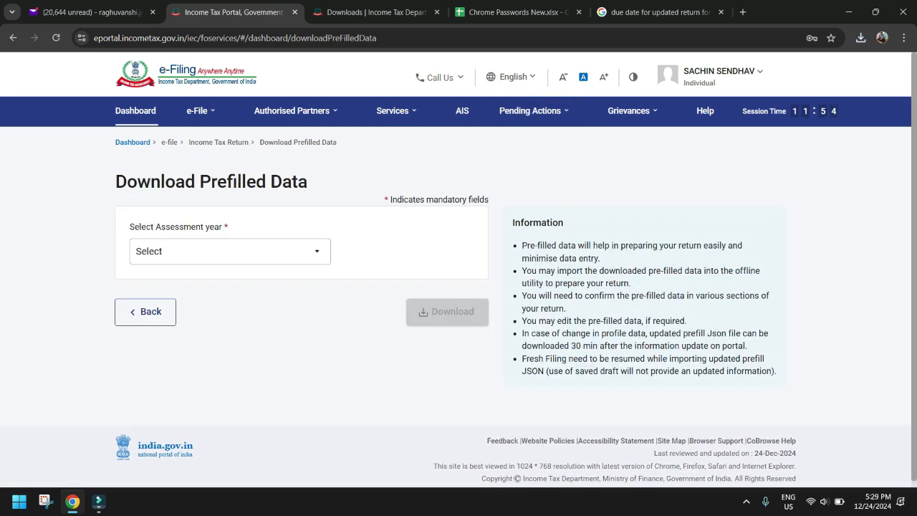
click(229, 252)
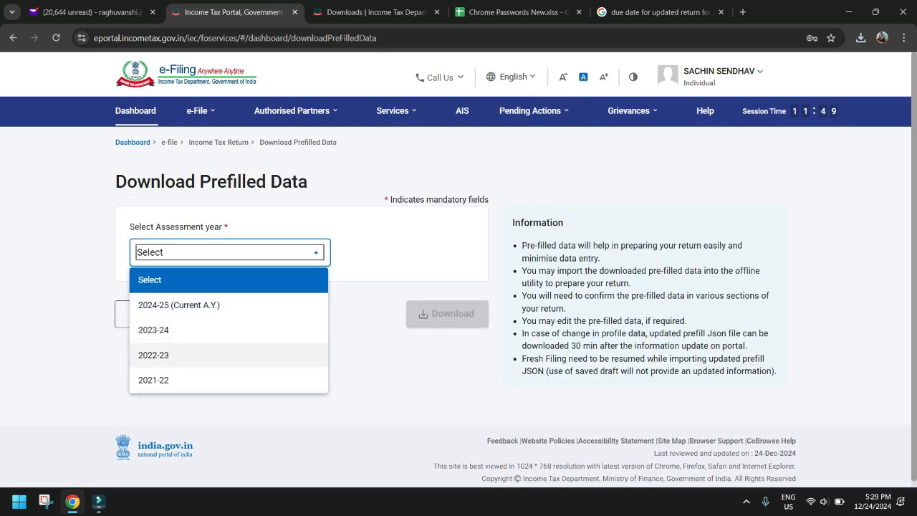
click(172, 330)
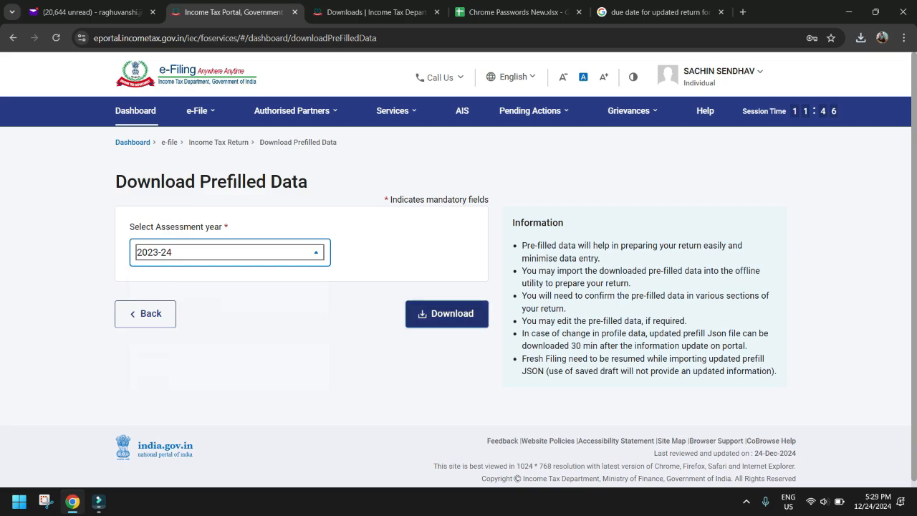
click(448, 312)
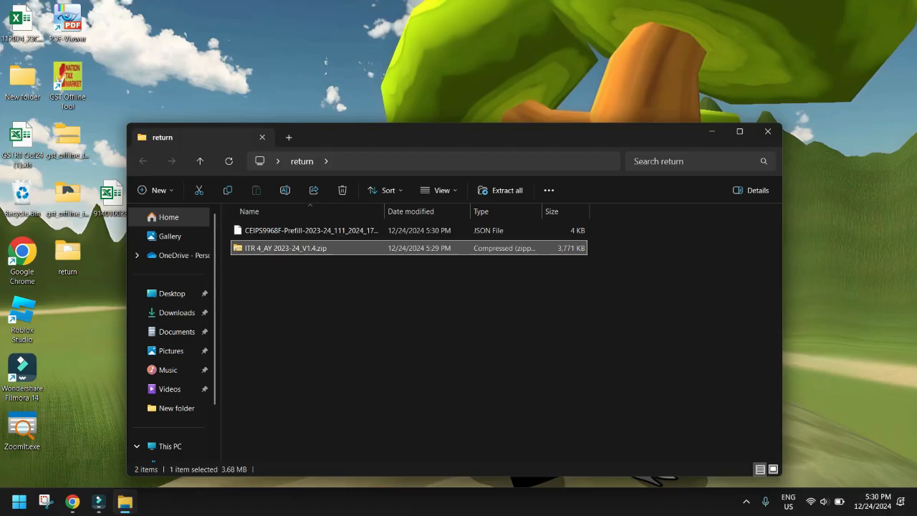
Extract ITR 4_AY 2023-24_V1.4.zip and unblock the extracted ITR 4_AY 2023-24_V1.4.xlsm workbook in its file properties
right_click(304, 248)
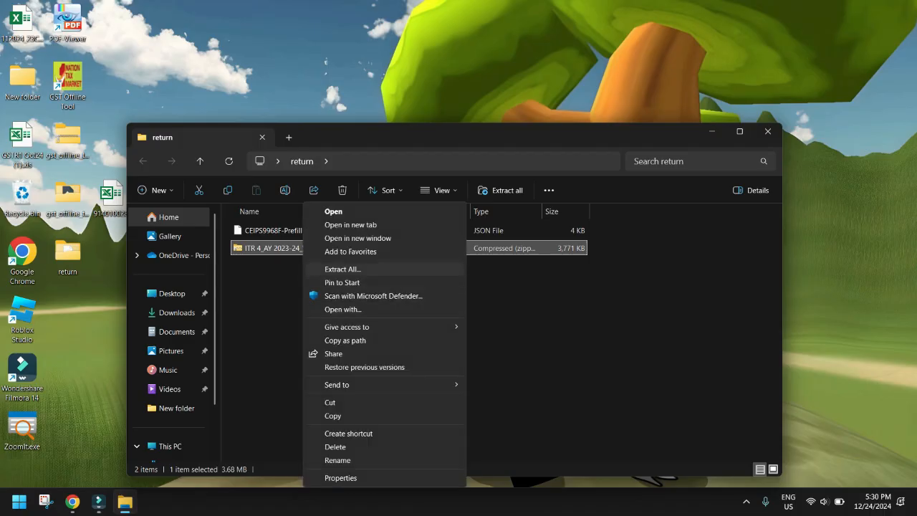
click(343, 269)
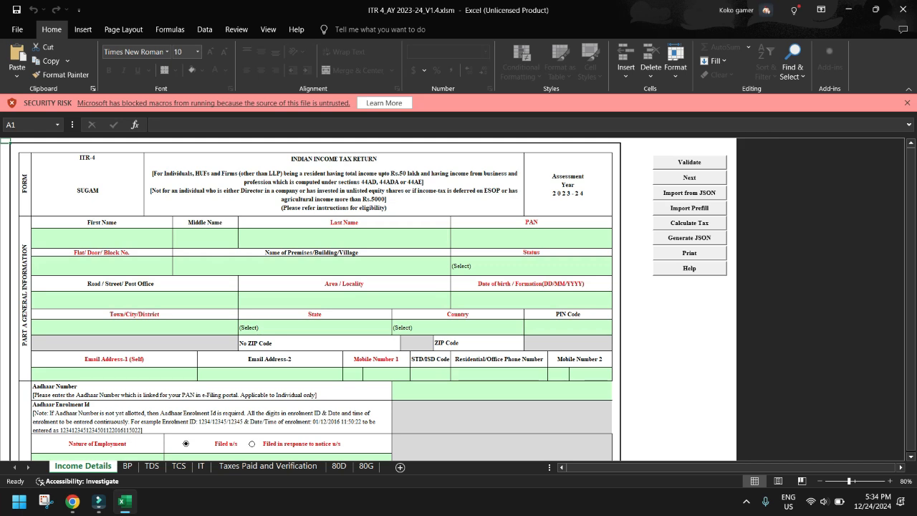
click(904, 10)
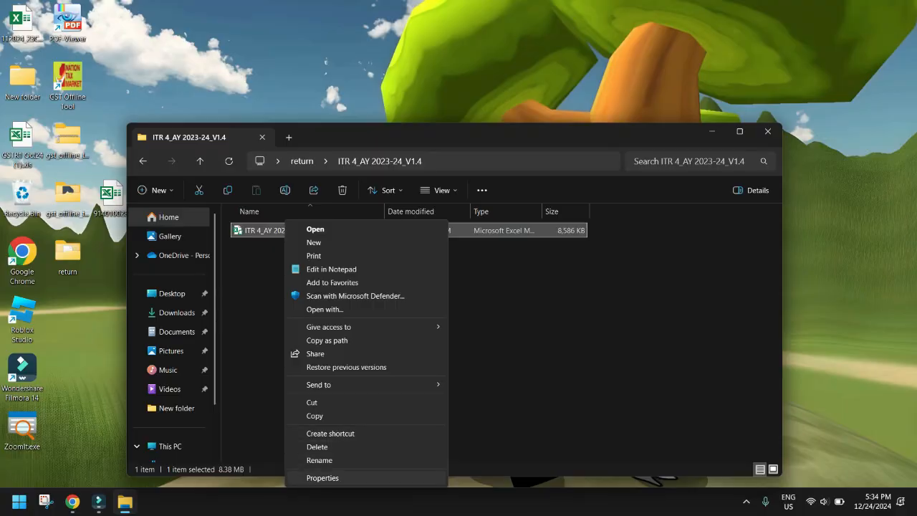
click(323, 478)
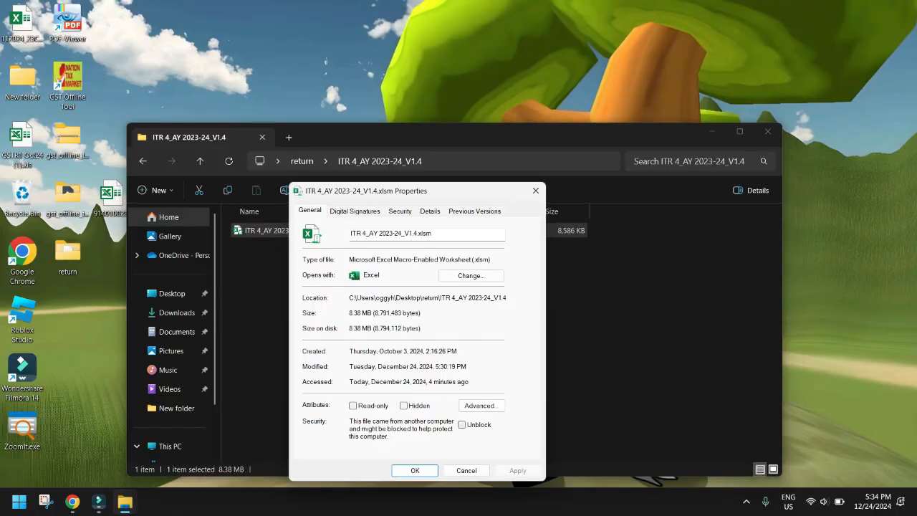
click(462, 424)
key(Return)
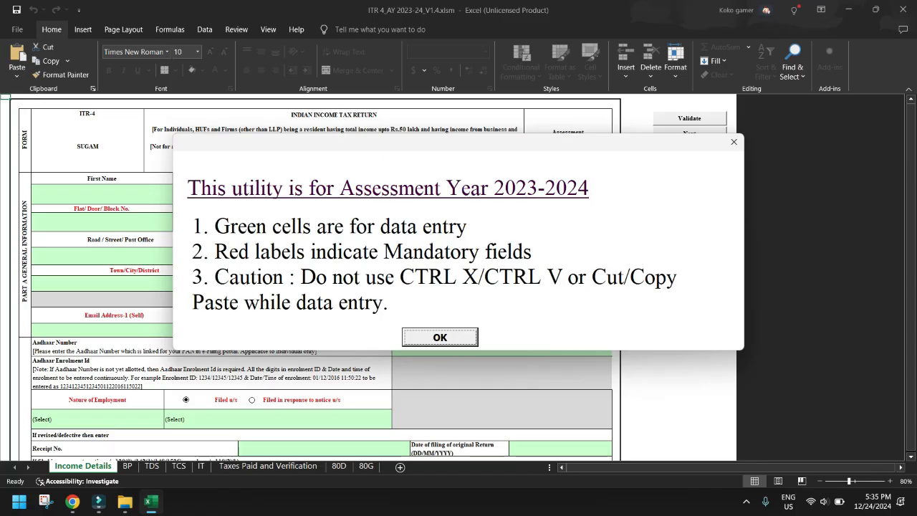
Dismiss the utility's opening notice and import the 2023-24 prefill JSON file from the Desktop's return folder
key(Return)
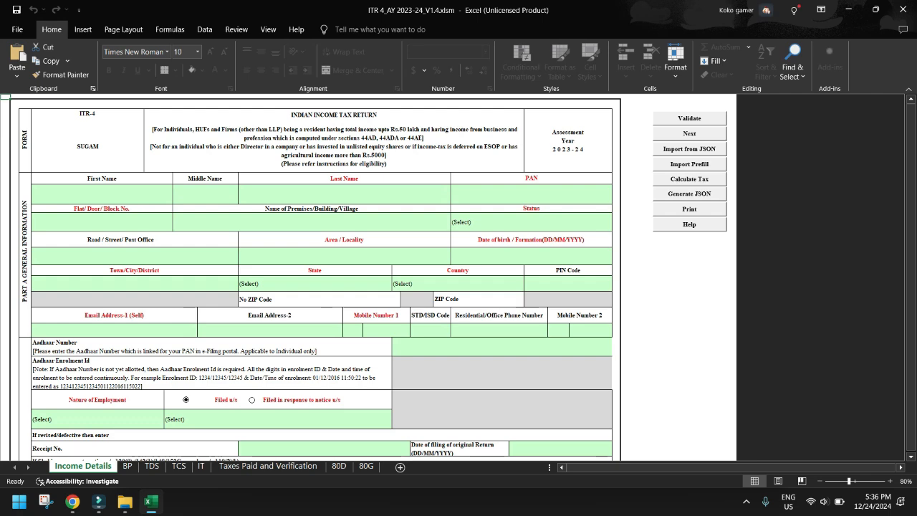
key(Return)
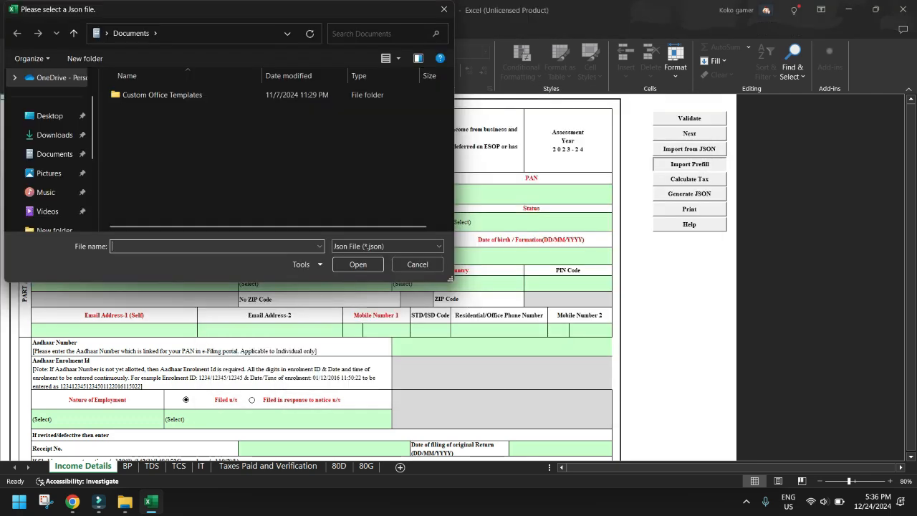
click(50, 115)
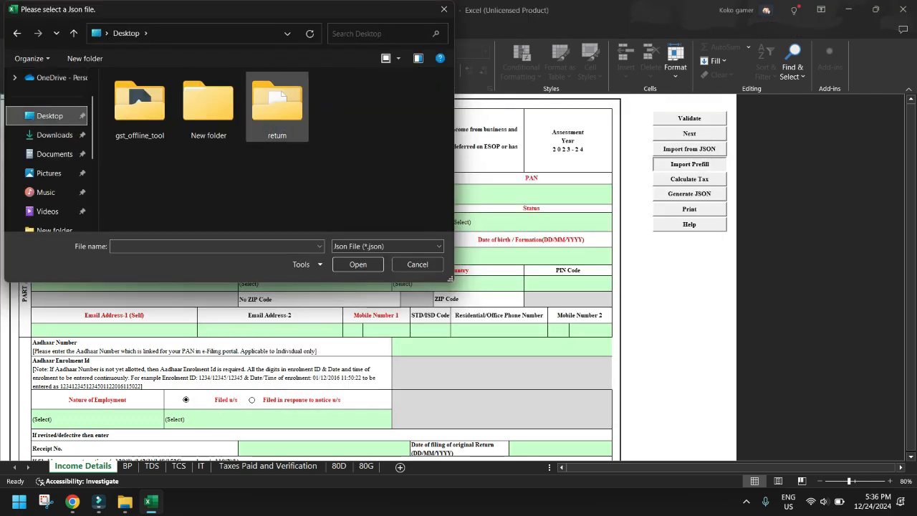
double_click(272, 99)
click(189, 112)
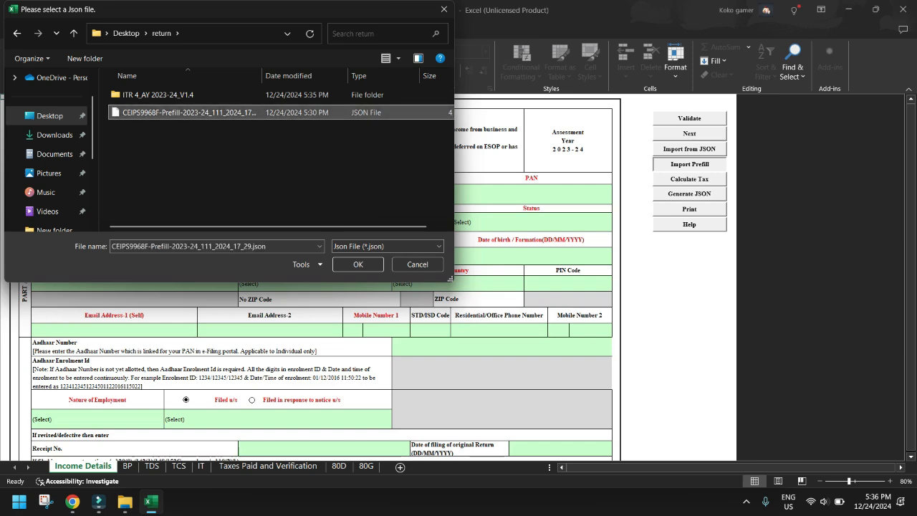
click(358, 264)
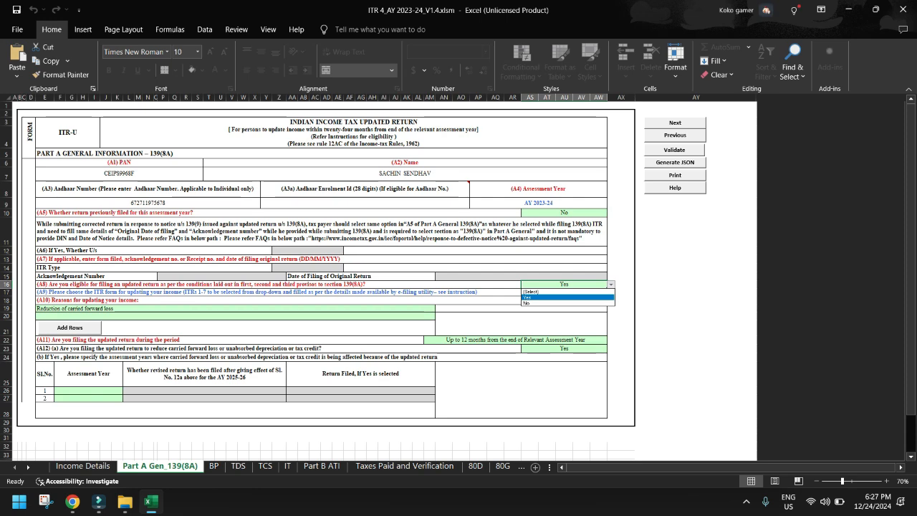
Review the A8 eligibility options, plus the receipt number and original filing date fields on the Income Details sheet
key(Down)
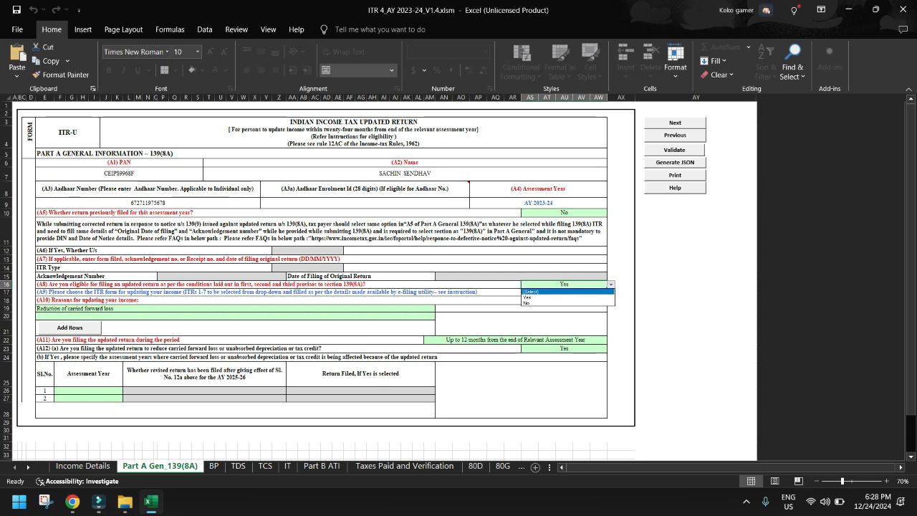
click(83, 467)
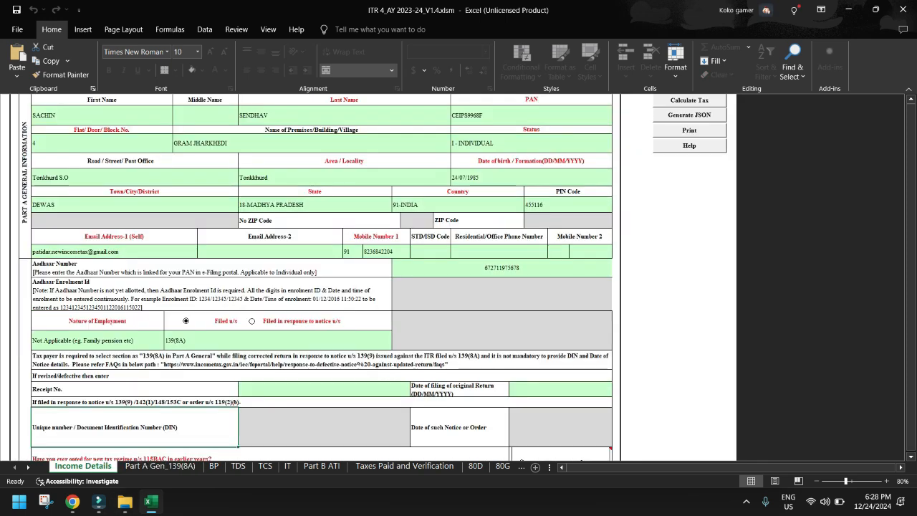
click(324, 389)
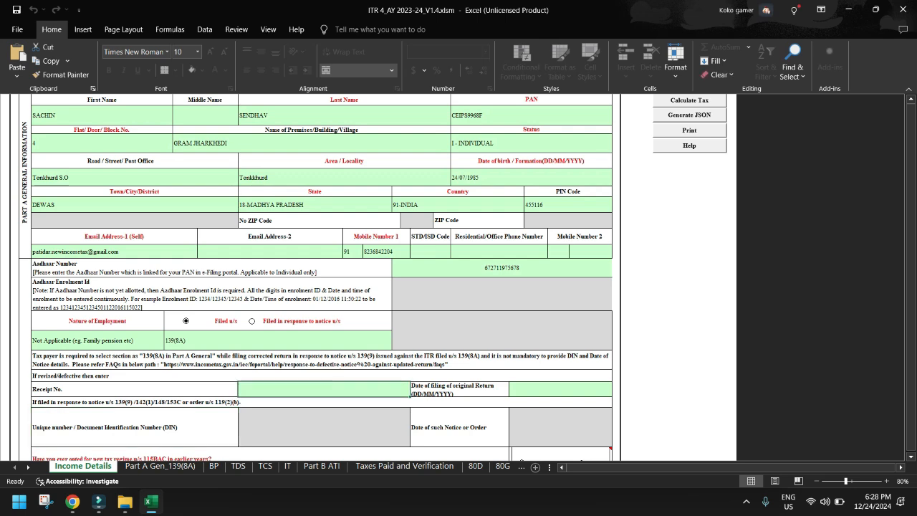
click(560, 389)
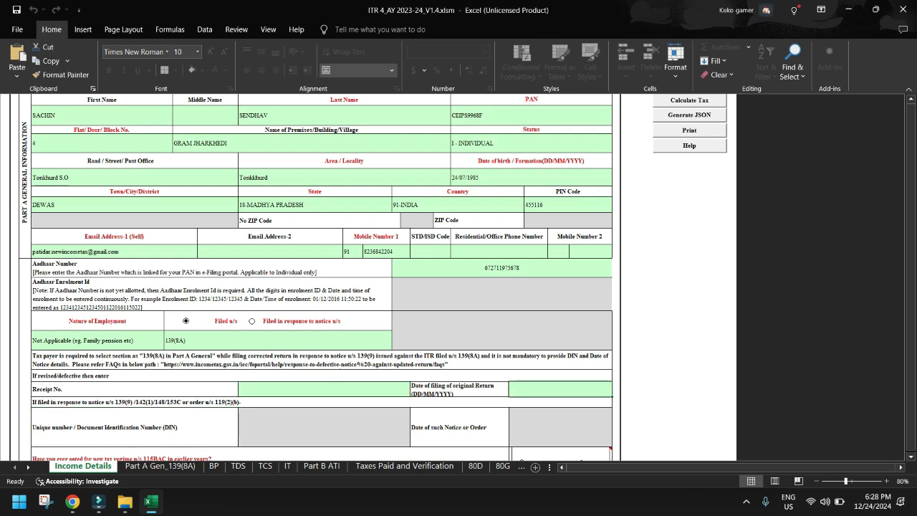
On the Part A Gen_139(8A) sheet, set the first A10 reason for updating income to Others
click(160, 467)
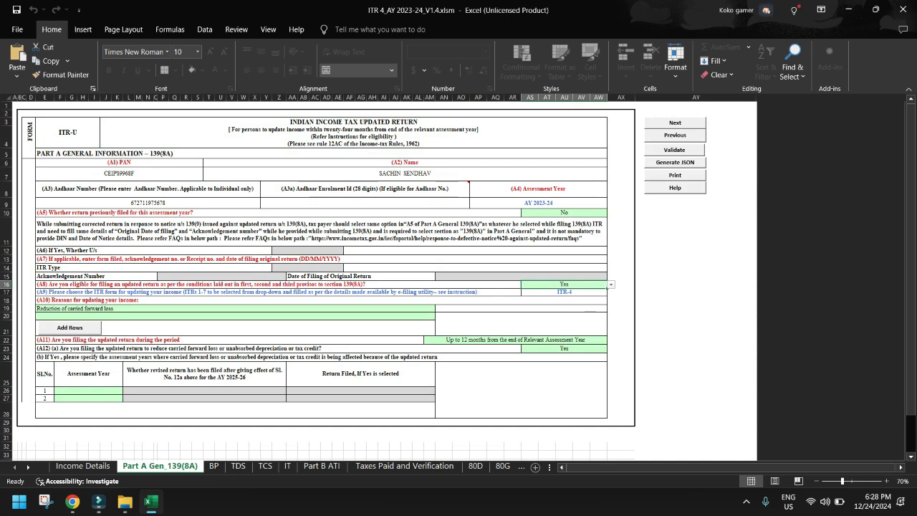
click(610, 285)
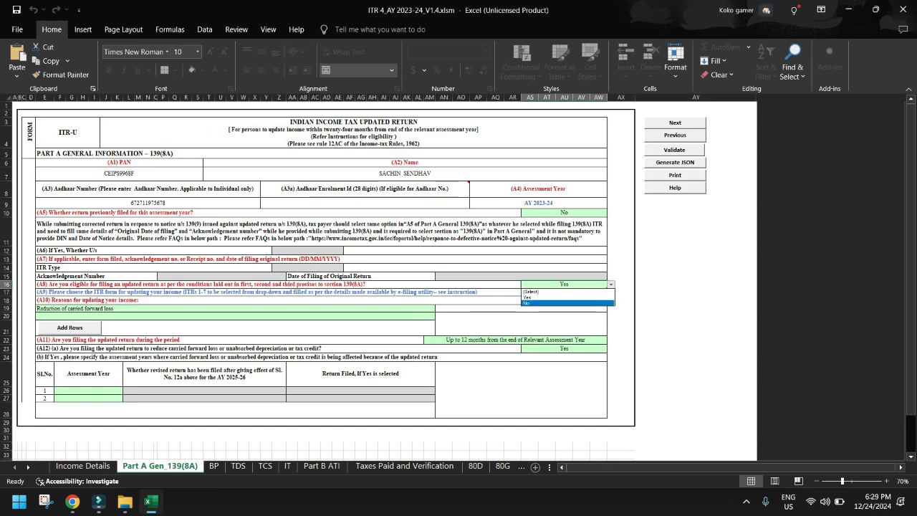
key(Escape)
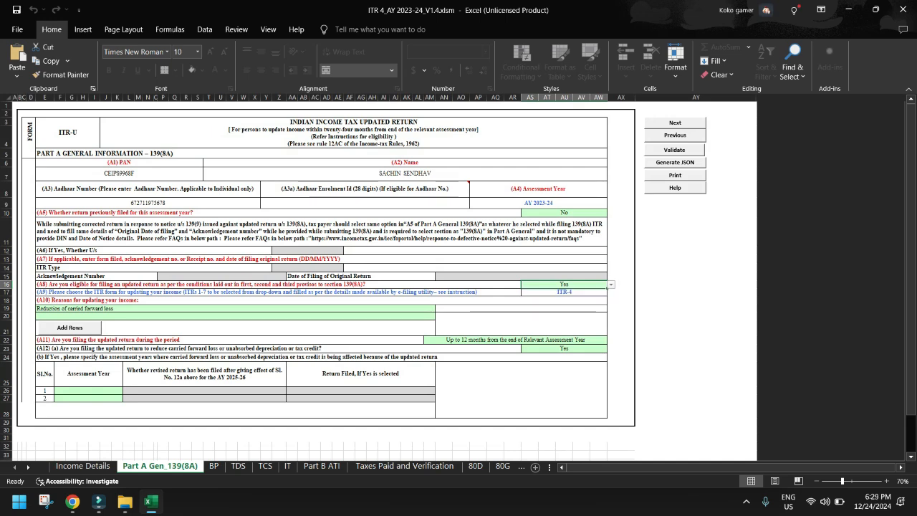
click(235, 309)
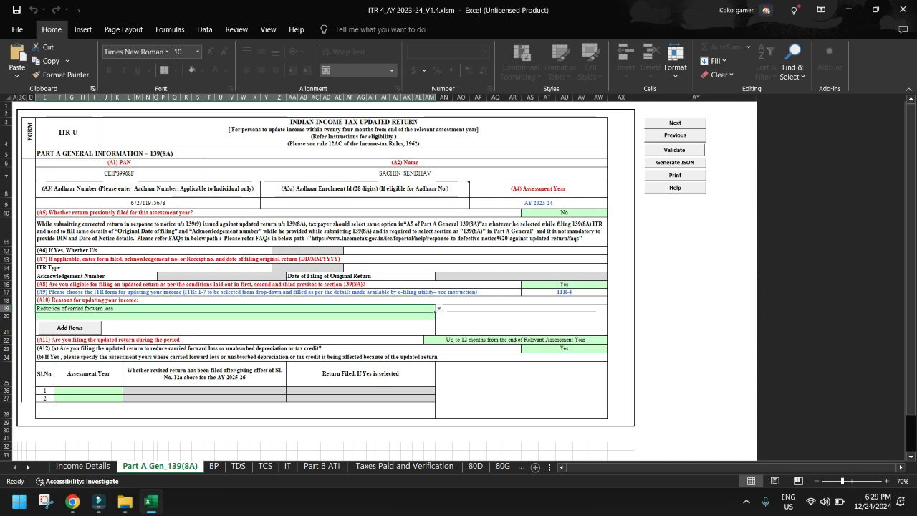
key(alt+Down)
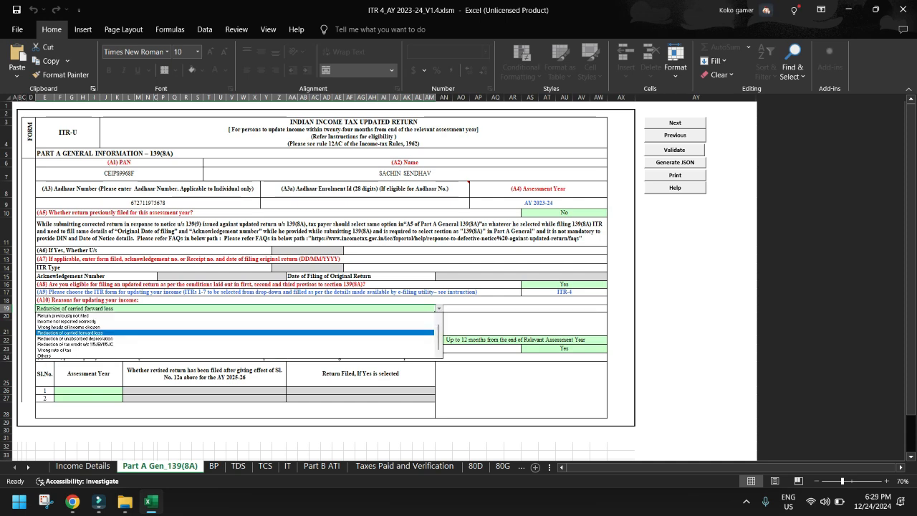
key(Down)
key(Down)
key(Down)
key(Down)
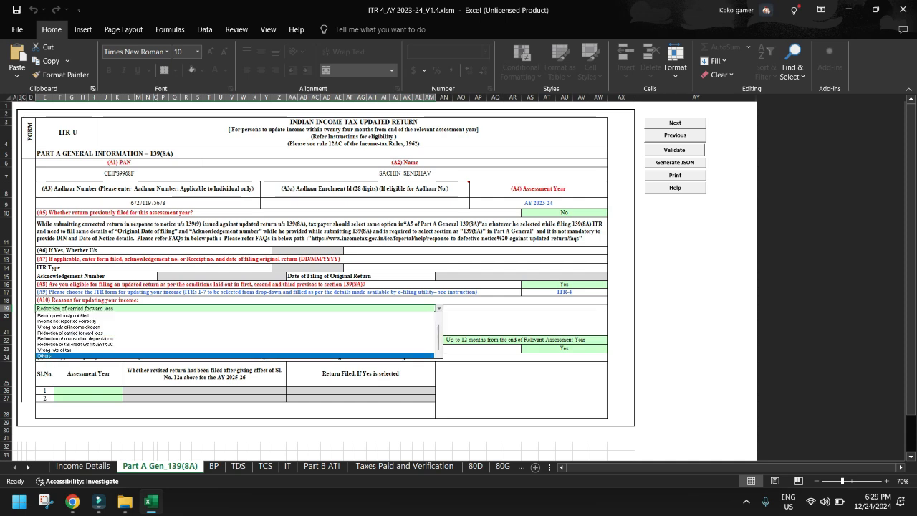
key(Return)
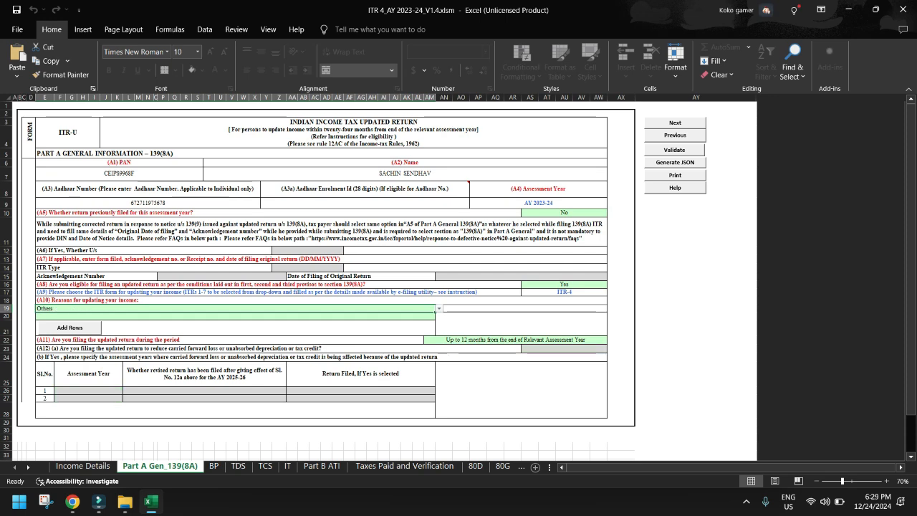
Set the A11 filing period to "Up to 12 months from the end of Relevant Assessment Year" and validate the Part A Gen_139(8A) sheet
click(516, 339)
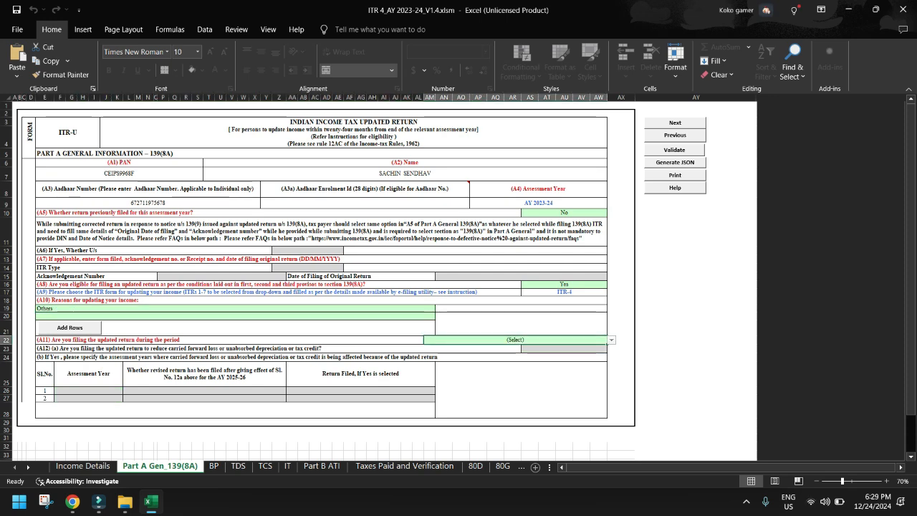
click(674, 149)
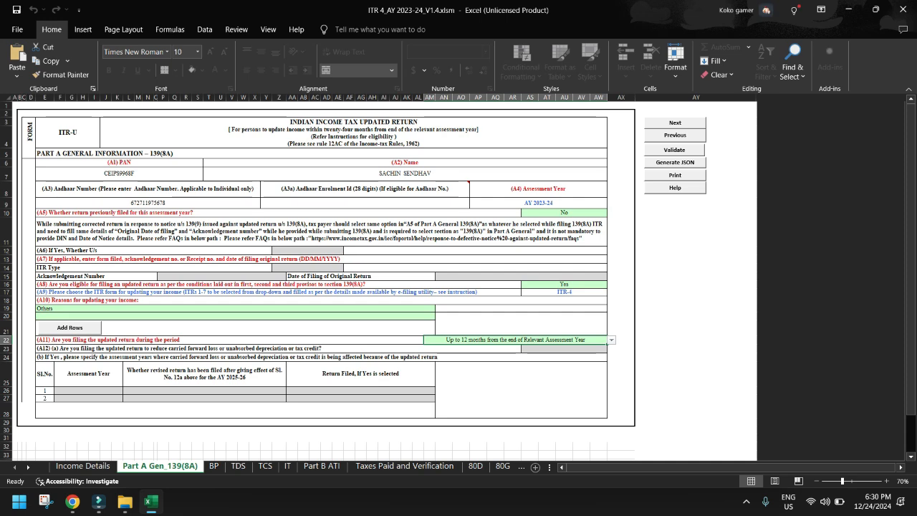
click(612, 341)
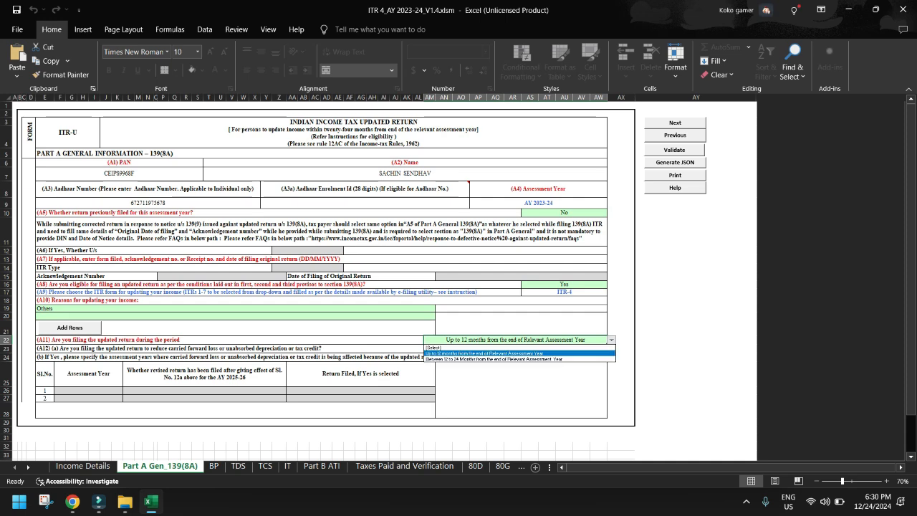
click(501, 354)
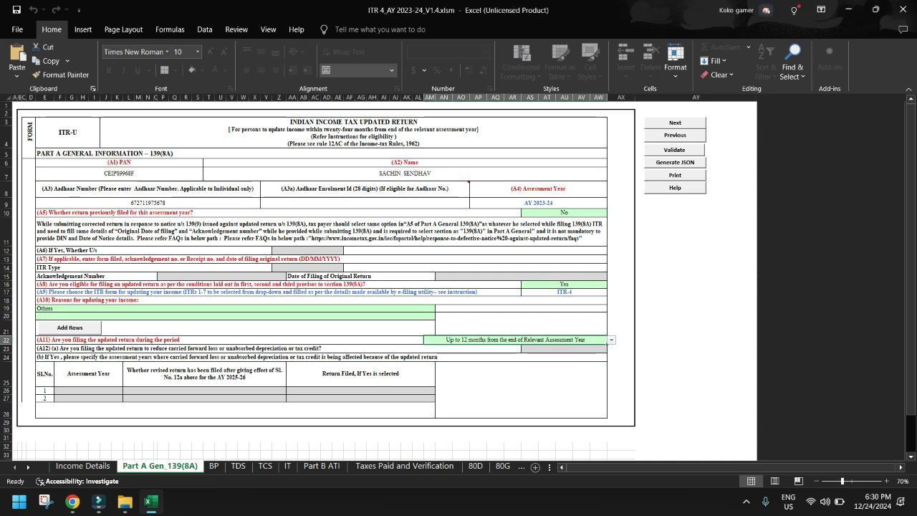
click(674, 150)
key(Return)
click(675, 123)
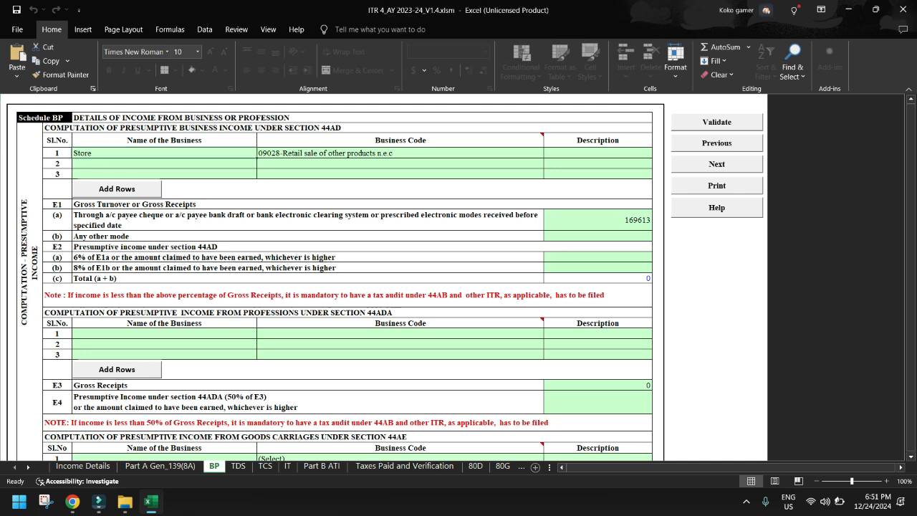
Check the business code choices for the first section 44AD business and the financial particulars E11 to E25 in Schedule BP
click(400, 153)
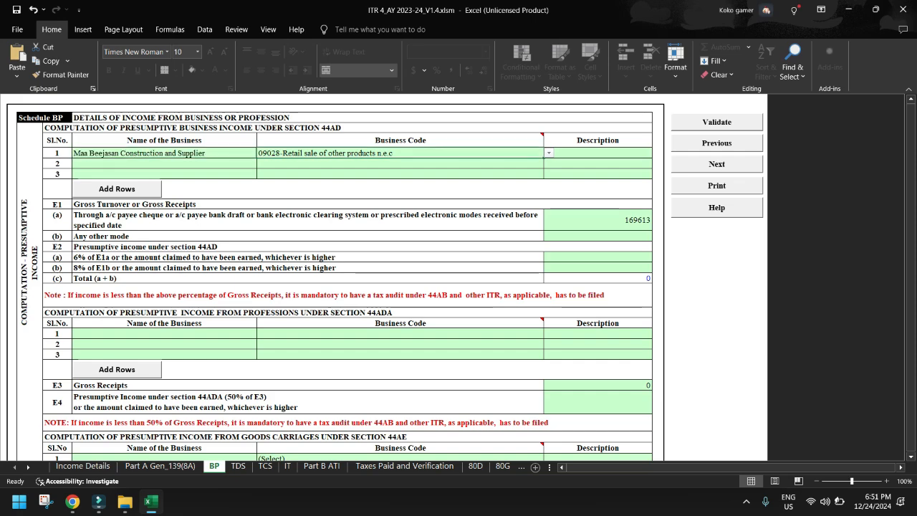
click(549, 153)
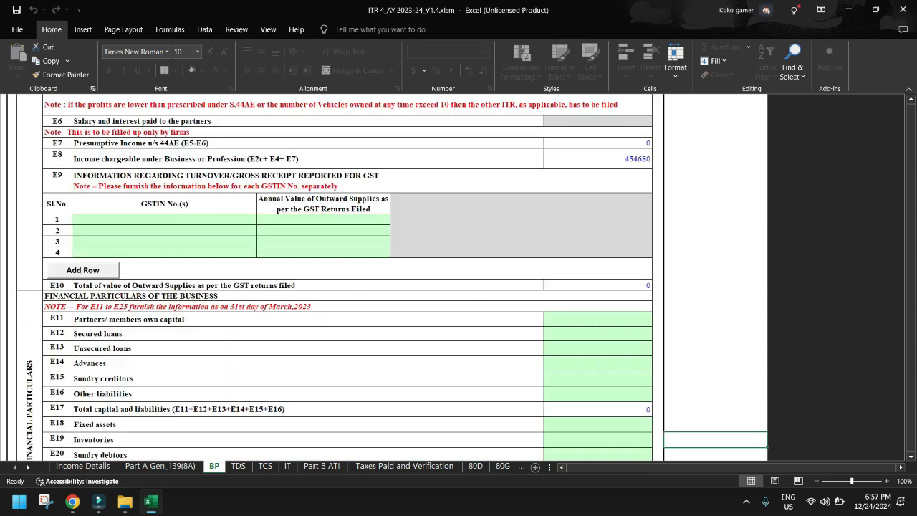
scroll(348, 280, down, 2)
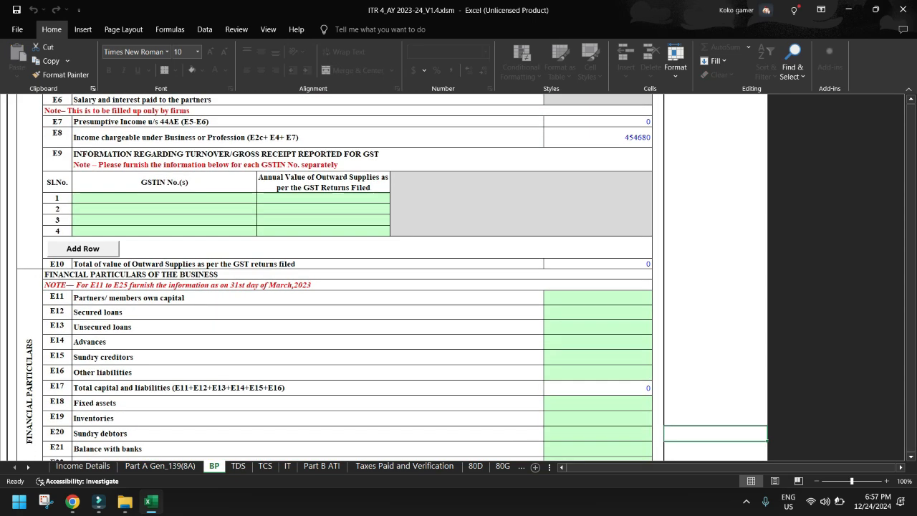
scroll(348, 279, down, 2)
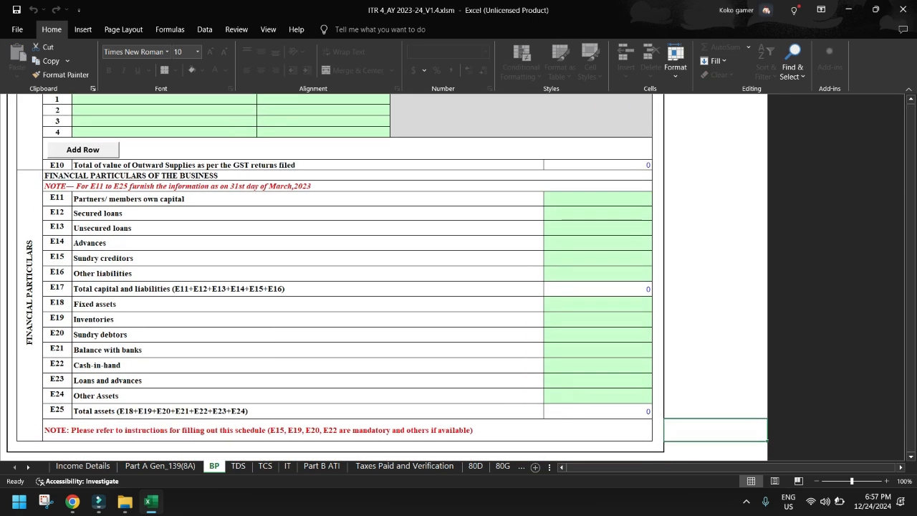
click(307, 259)
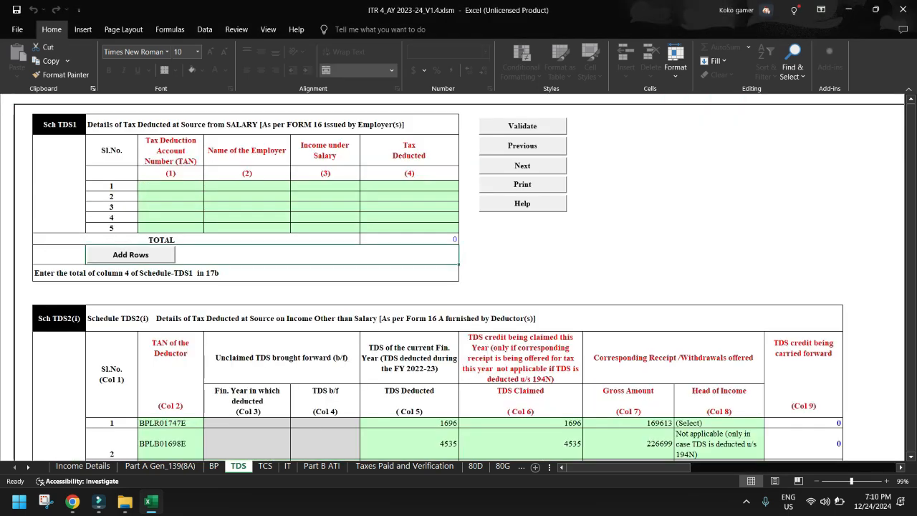
Validate the TDS sheet and dismiss the tax payment notices on the IT sheet
click(522, 126)
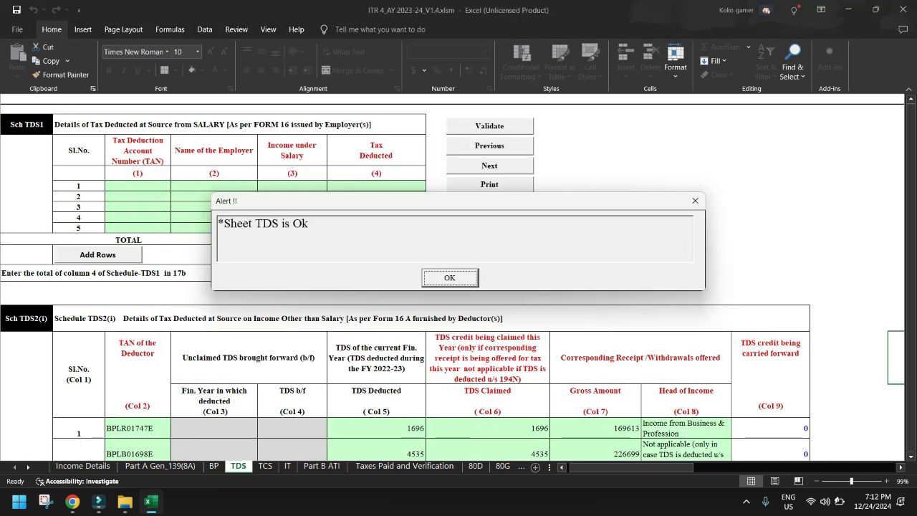
key(Return)
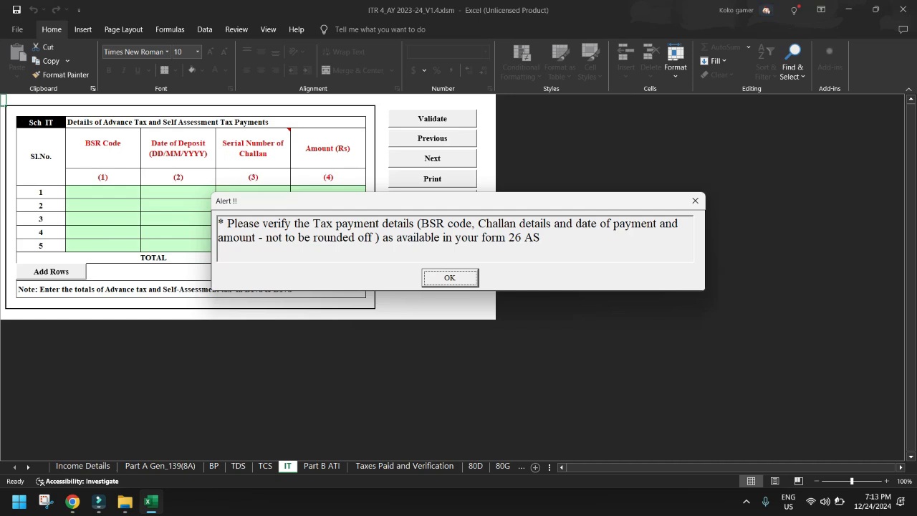
key(Return)
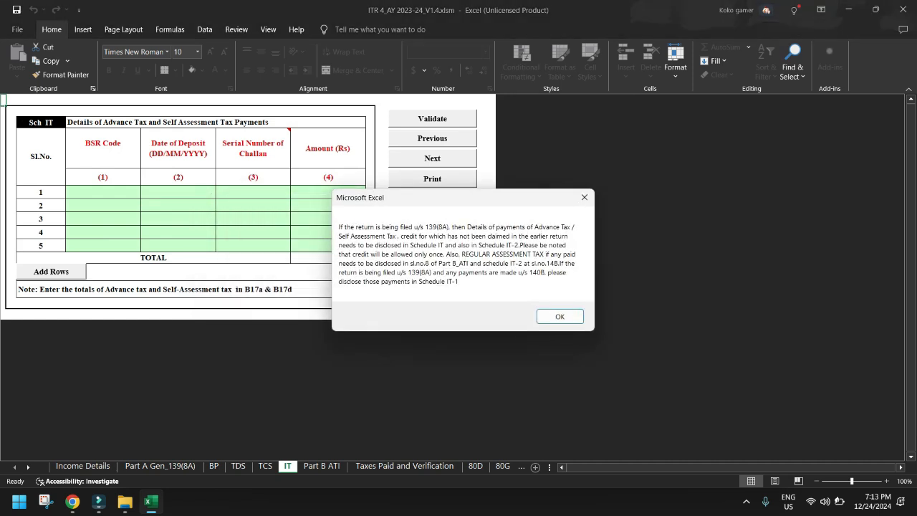
key(Return)
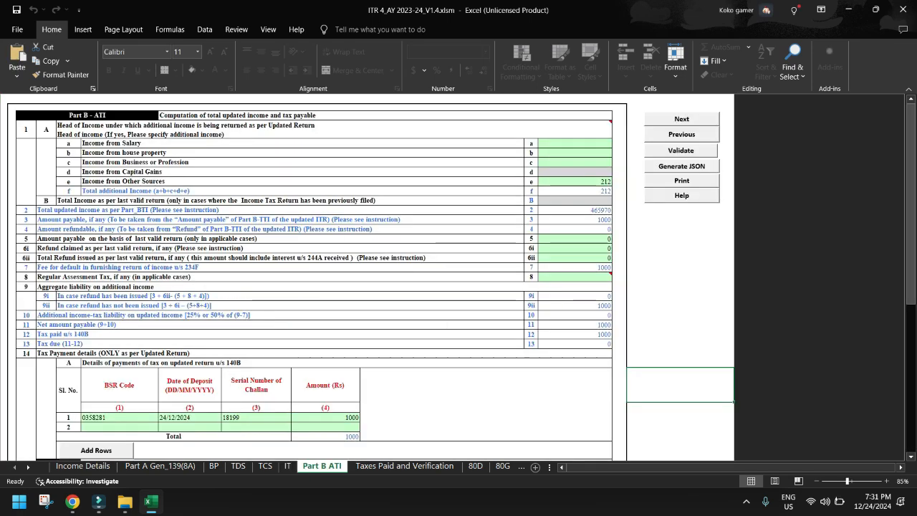
Validate the Part B ATI sheet with the updated income and tax computation
click(83, 466)
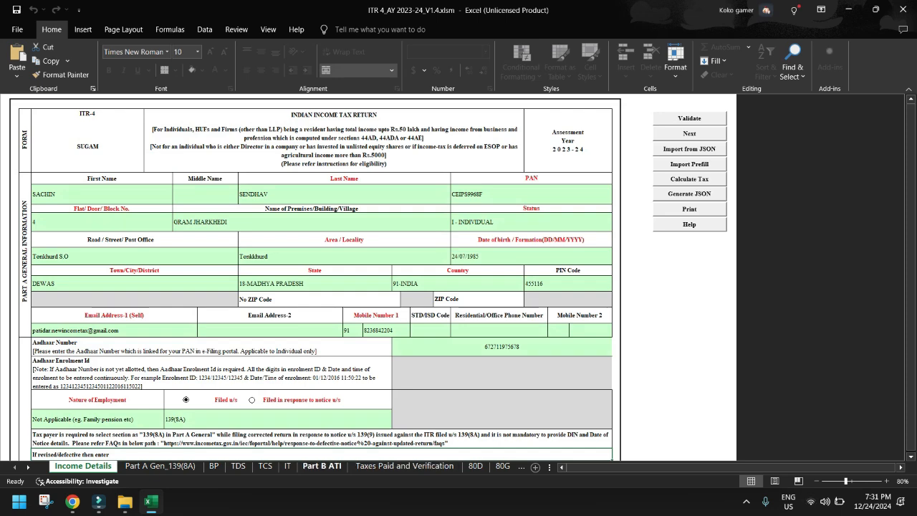
click(321, 466)
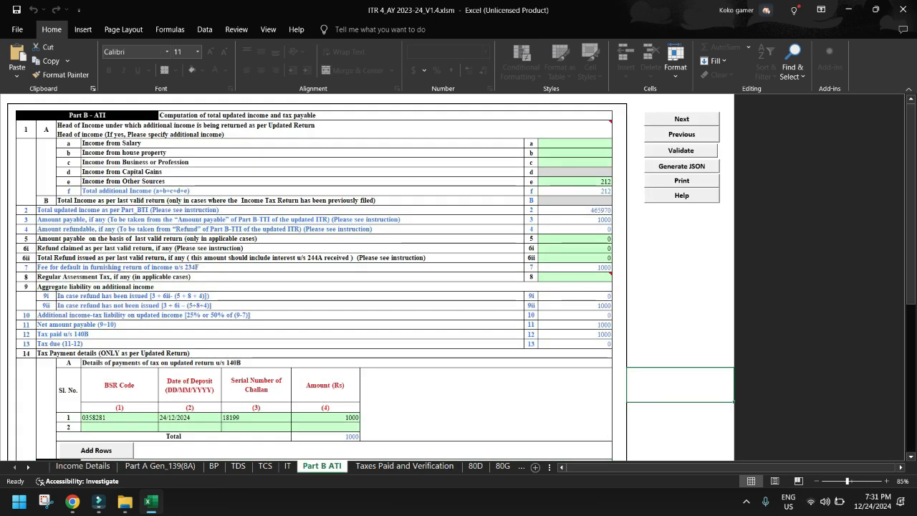
click(680, 151)
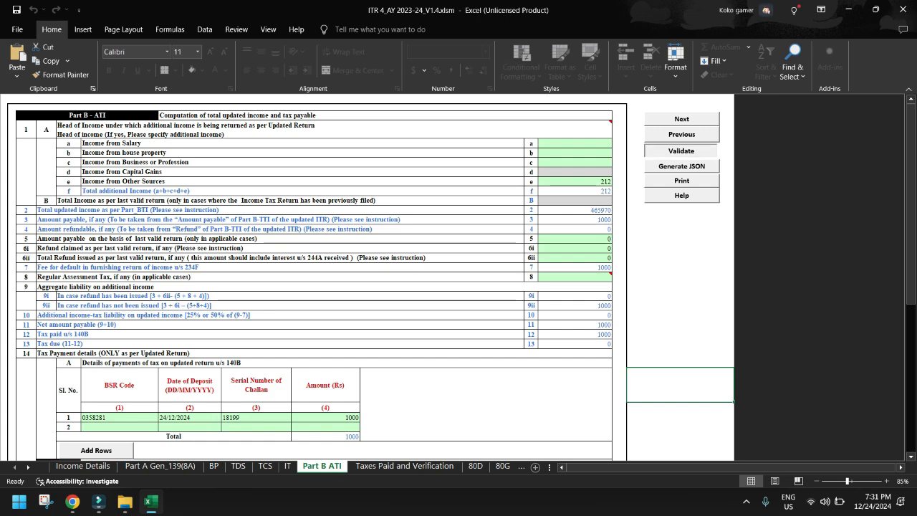
key(Return)
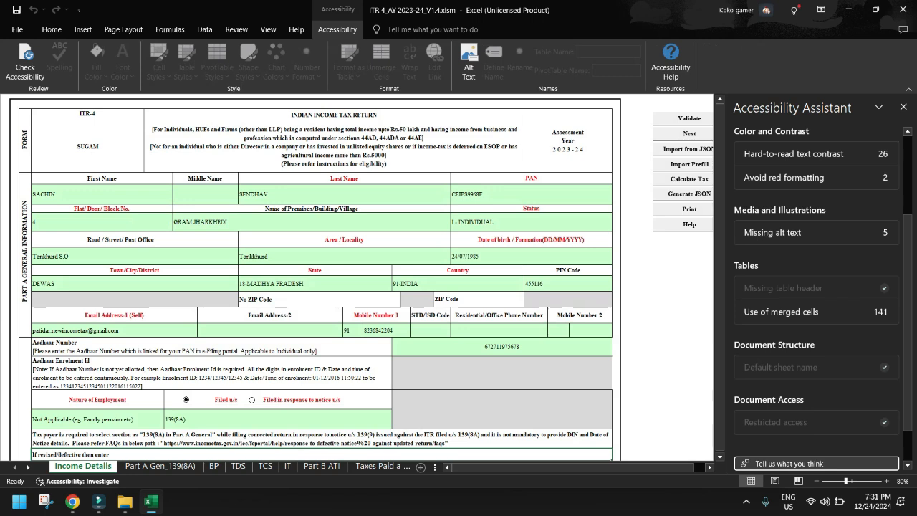
Calculate the tax and generate the return JSON from the Income Details sheet
click(903, 106)
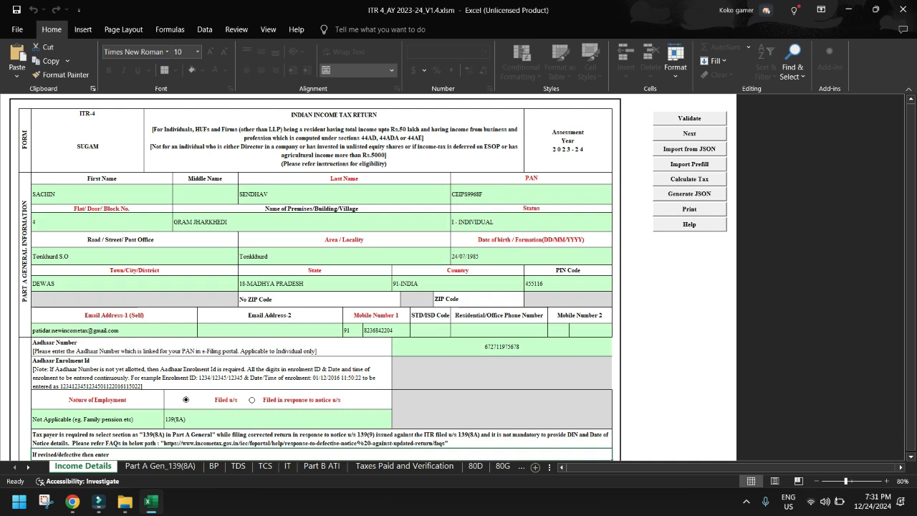
click(689, 179)
click(689, 194)
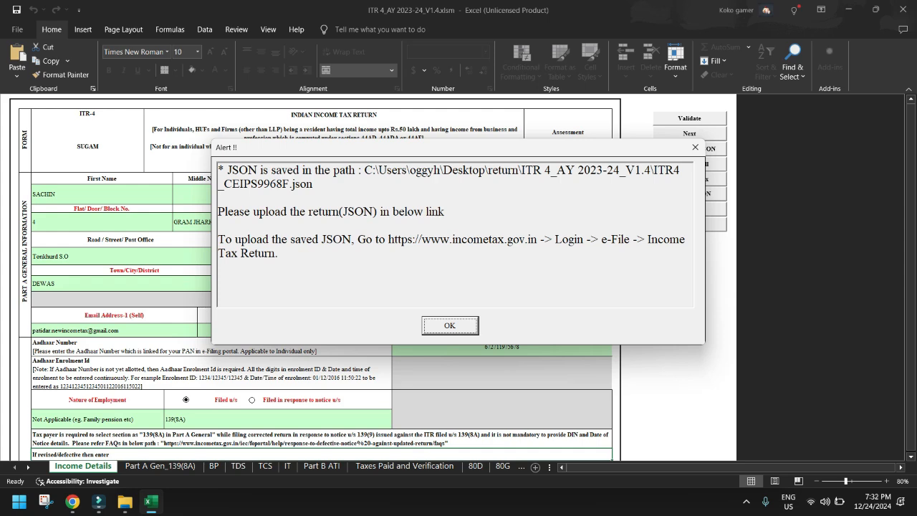
key(Return)
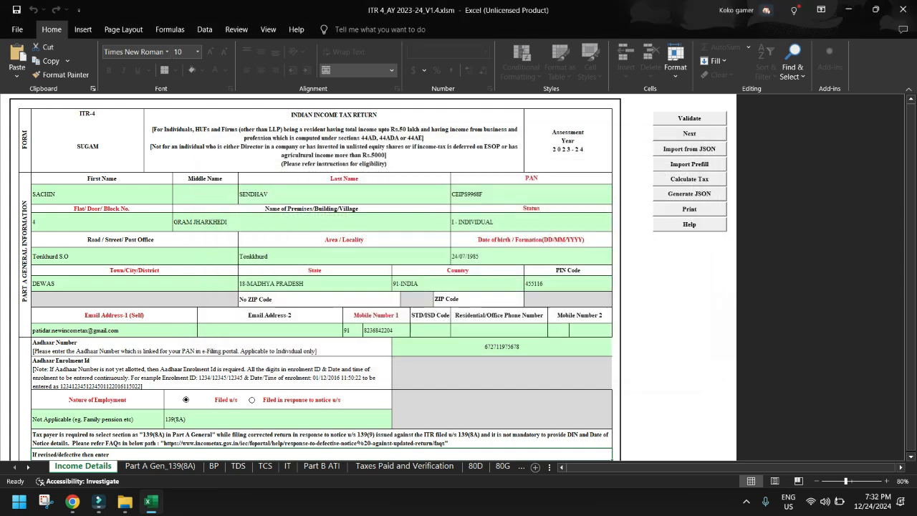
Locate the generated JSON file in the ITR 4_AY 2023-24_V1.4 folder inside the desktop's return folder
click(150, 502)
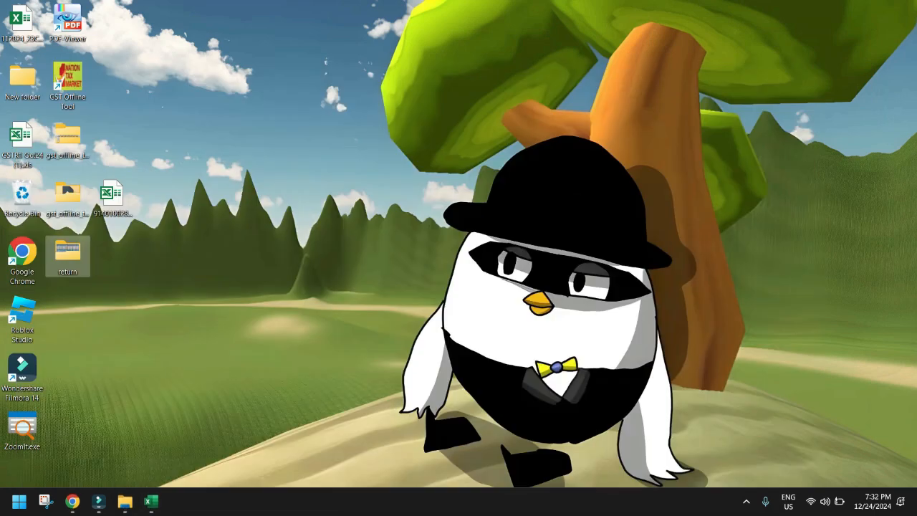
double_click(67, 255)
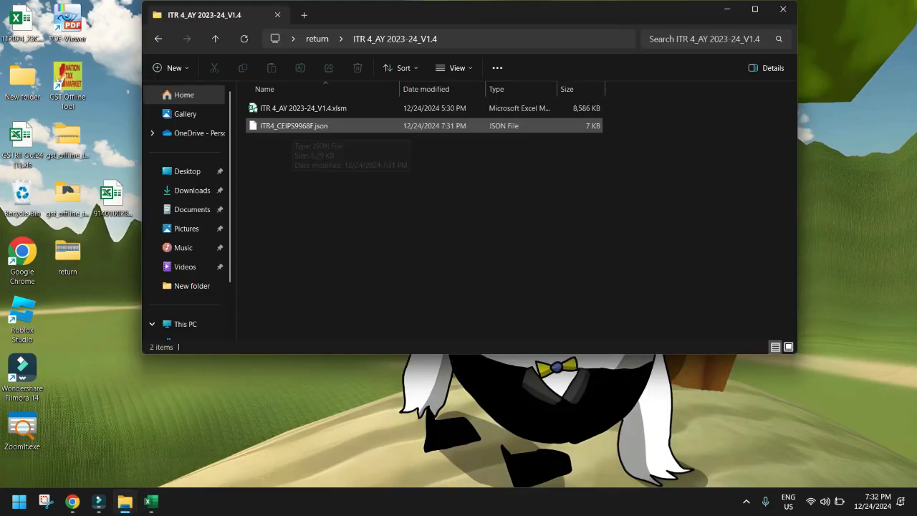
click(151, 502)
click(124, 502)
Switch to the e-Filing portal in Chrome and start filing a new income tax return
key(alt+Tab)
key(Tab)
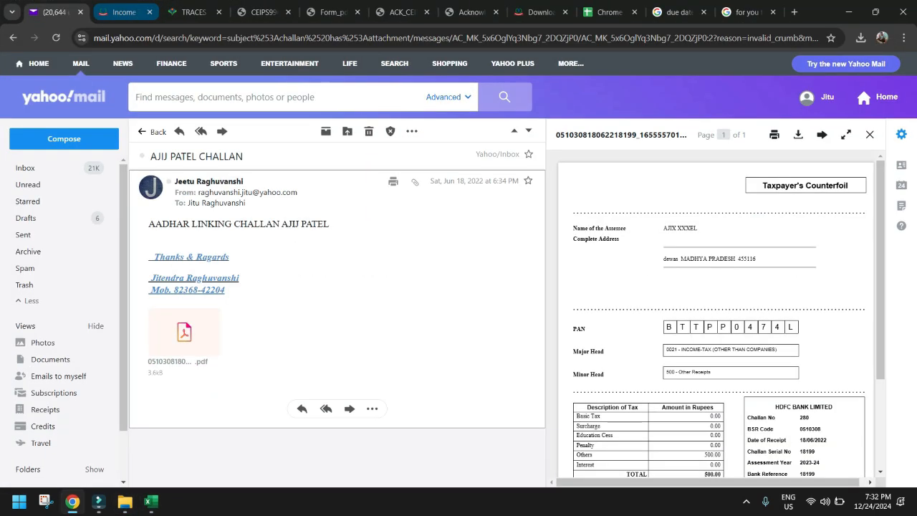
click(121, 11)
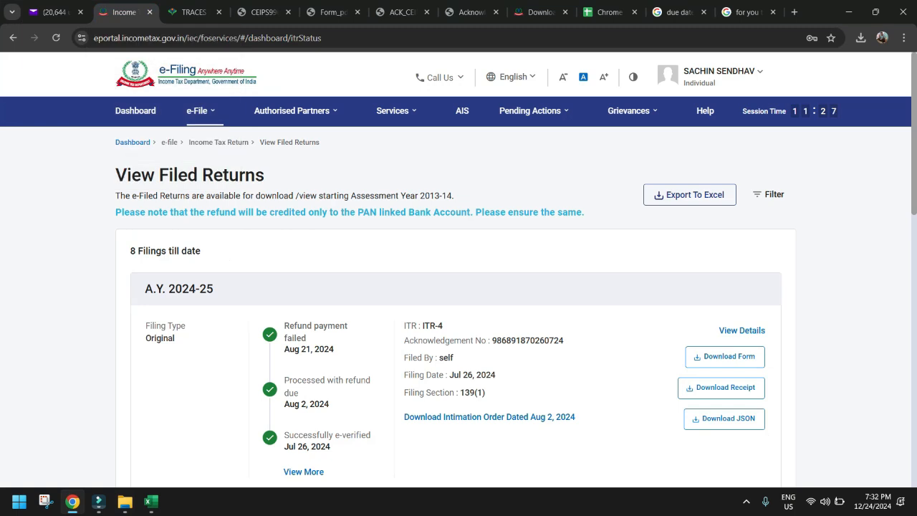
mouse_move(201, 111)
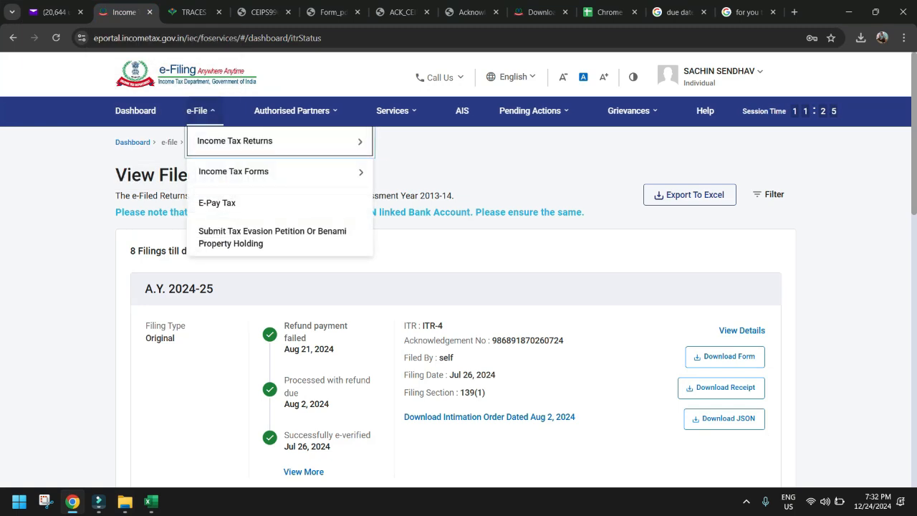
mouse_move(236, 142)
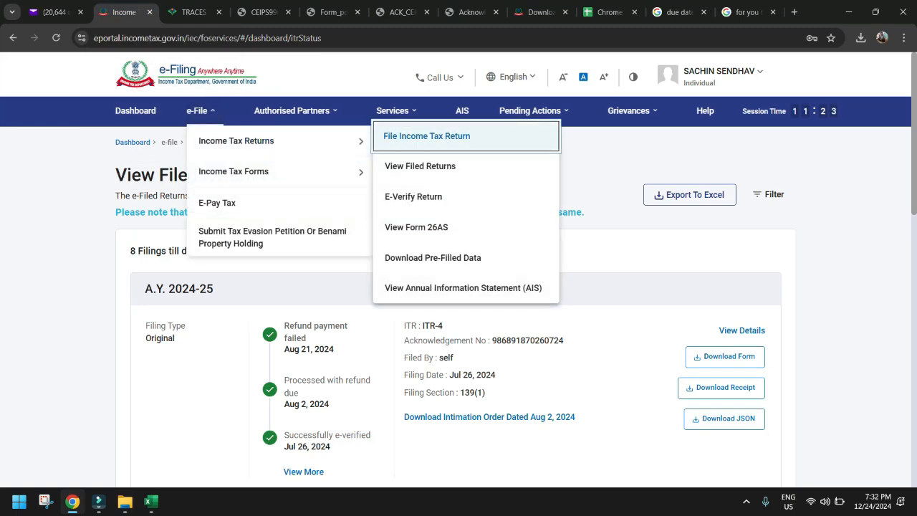
click(426, 136)
Set assessment year 2023-24, filing type 139(8A) - Updated Return, No for the audit question and ITR-4, and continue to the upload page
click(230, 254)
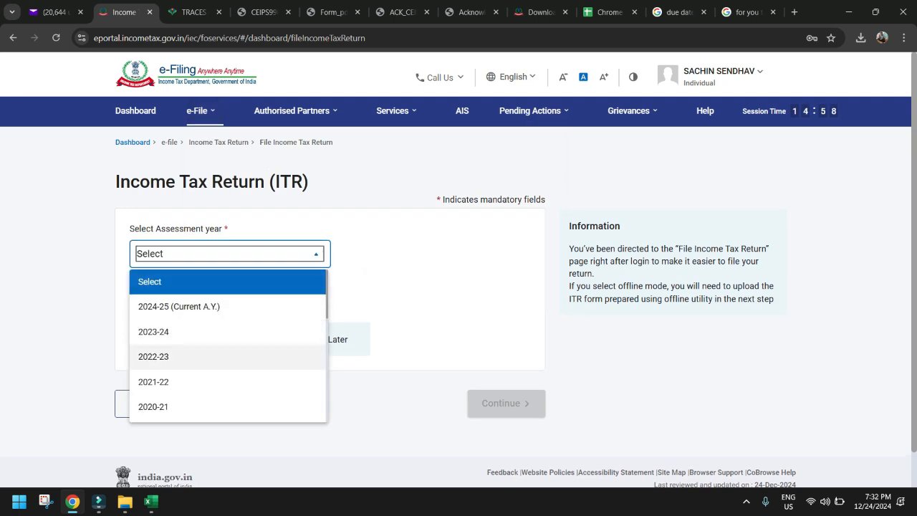
click(154, 332)
click(229, 311)
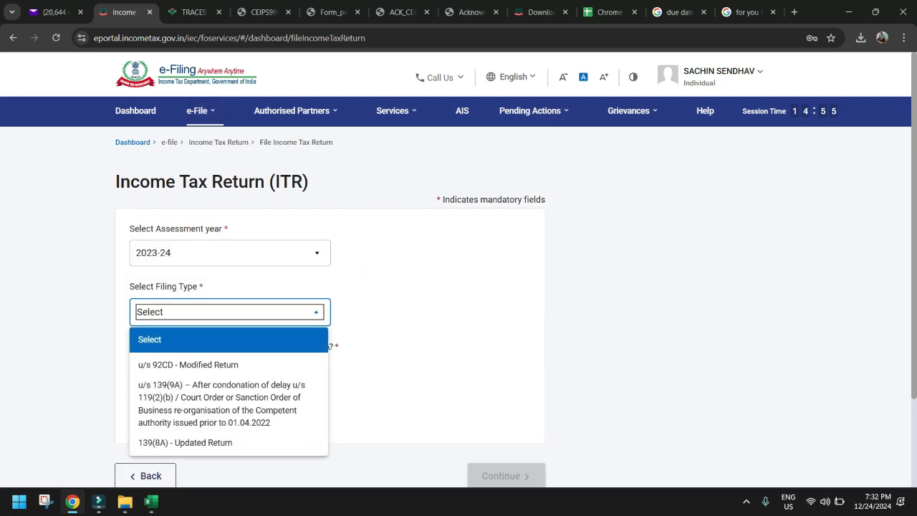
click(185, 442)
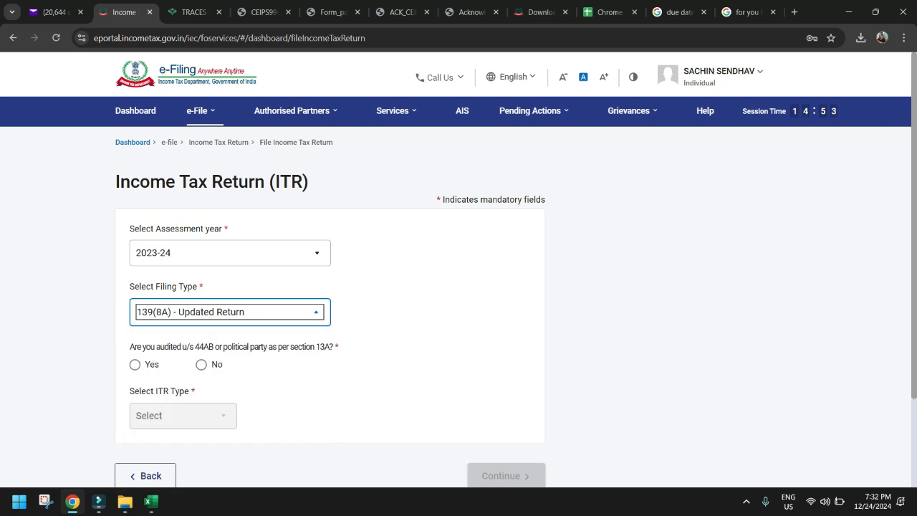
click(201, 364)
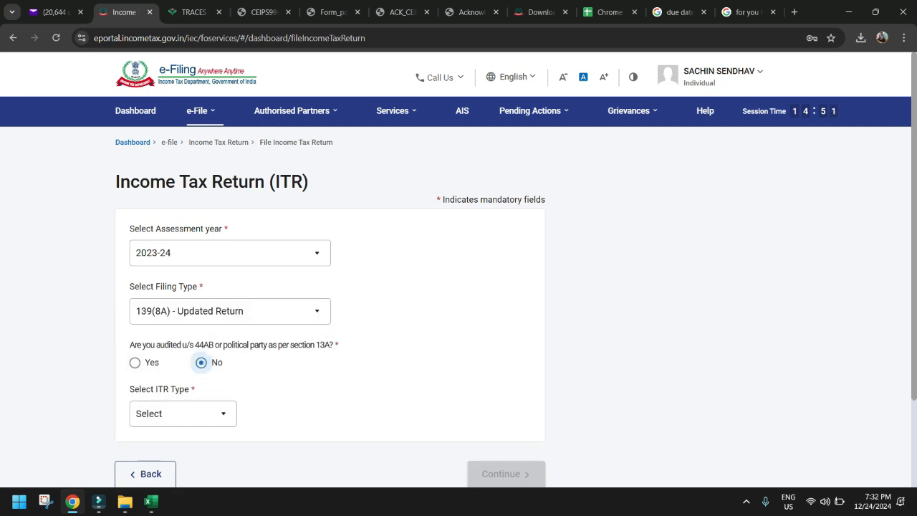
click(183, 413)
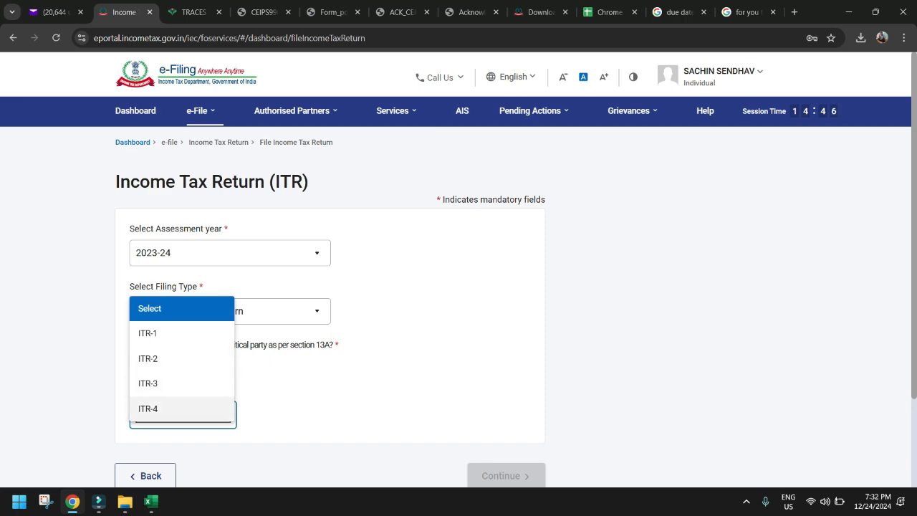
click(175, 409)
click(506, 476)
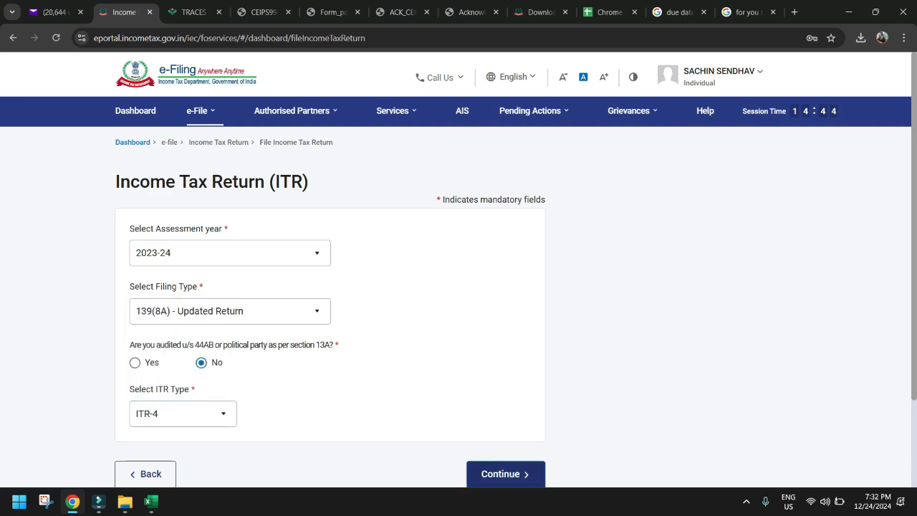
click(581, 403)
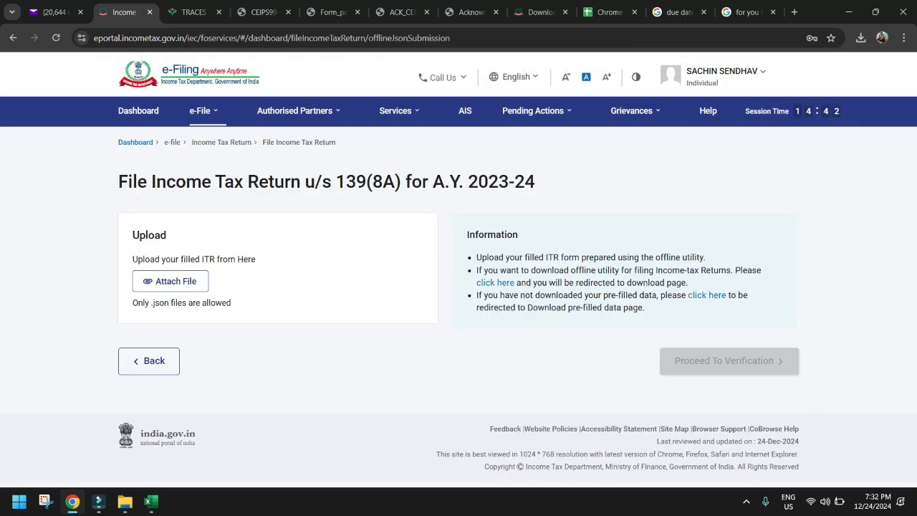
Attach the generated ITR-4 JSON file to the updated return and proceed to verification
click(170, 282)
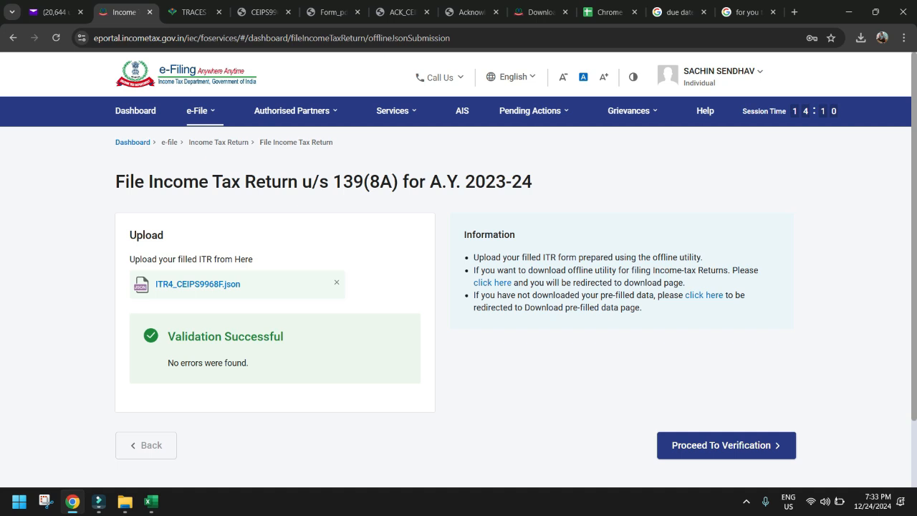
click(727, 445)
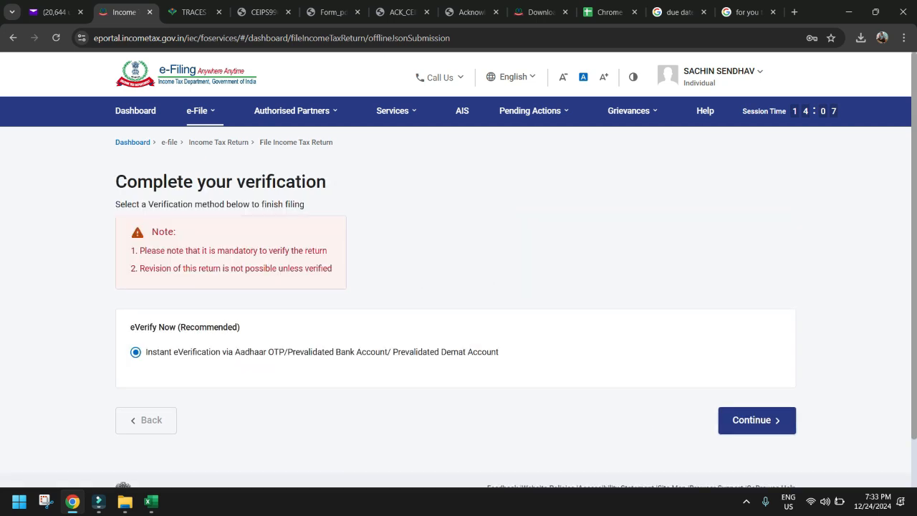